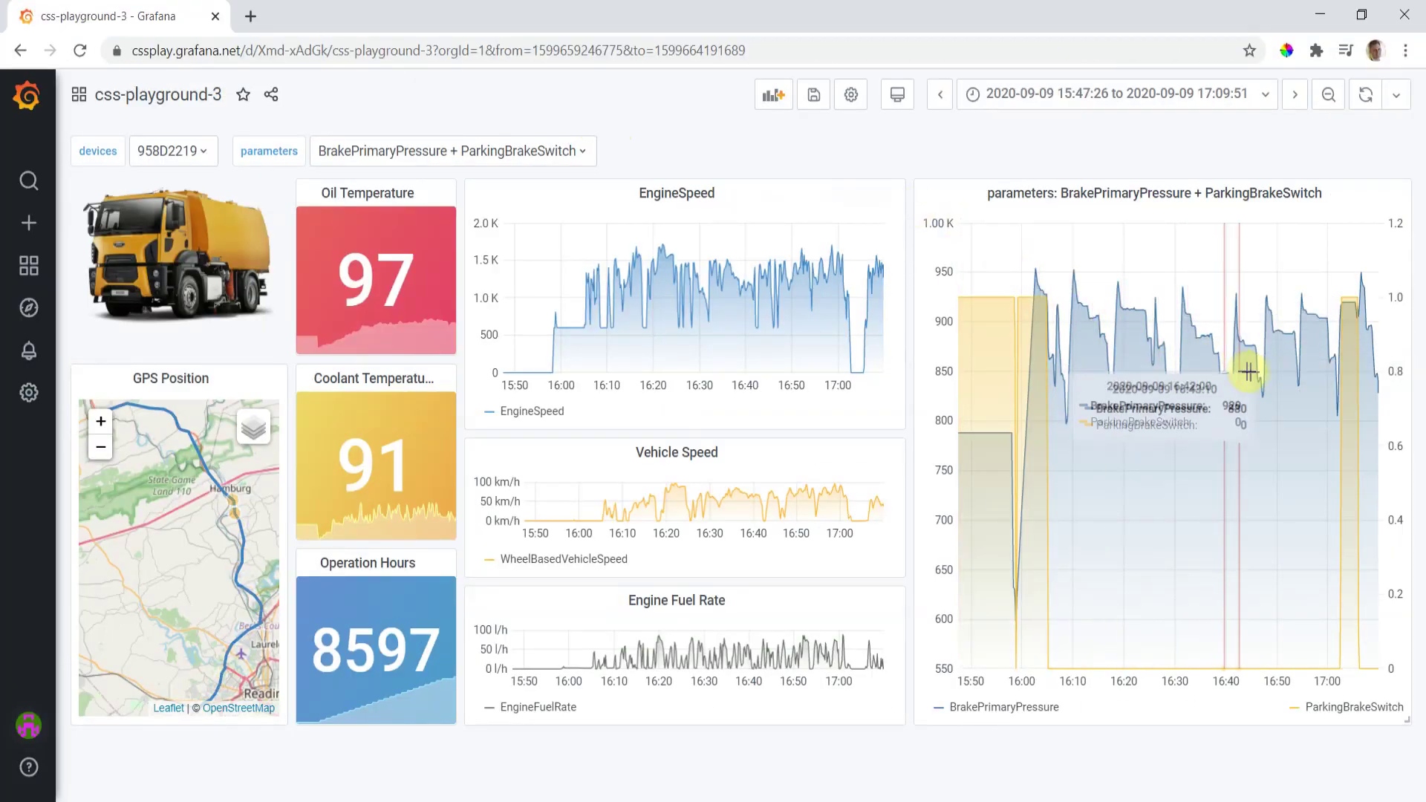
- Narrow the time range on the brake pressure, exhaust temperature and torque/RPM charts, and zoom the GPS map to the harbour
drag(1245, 376, 1044, 408)
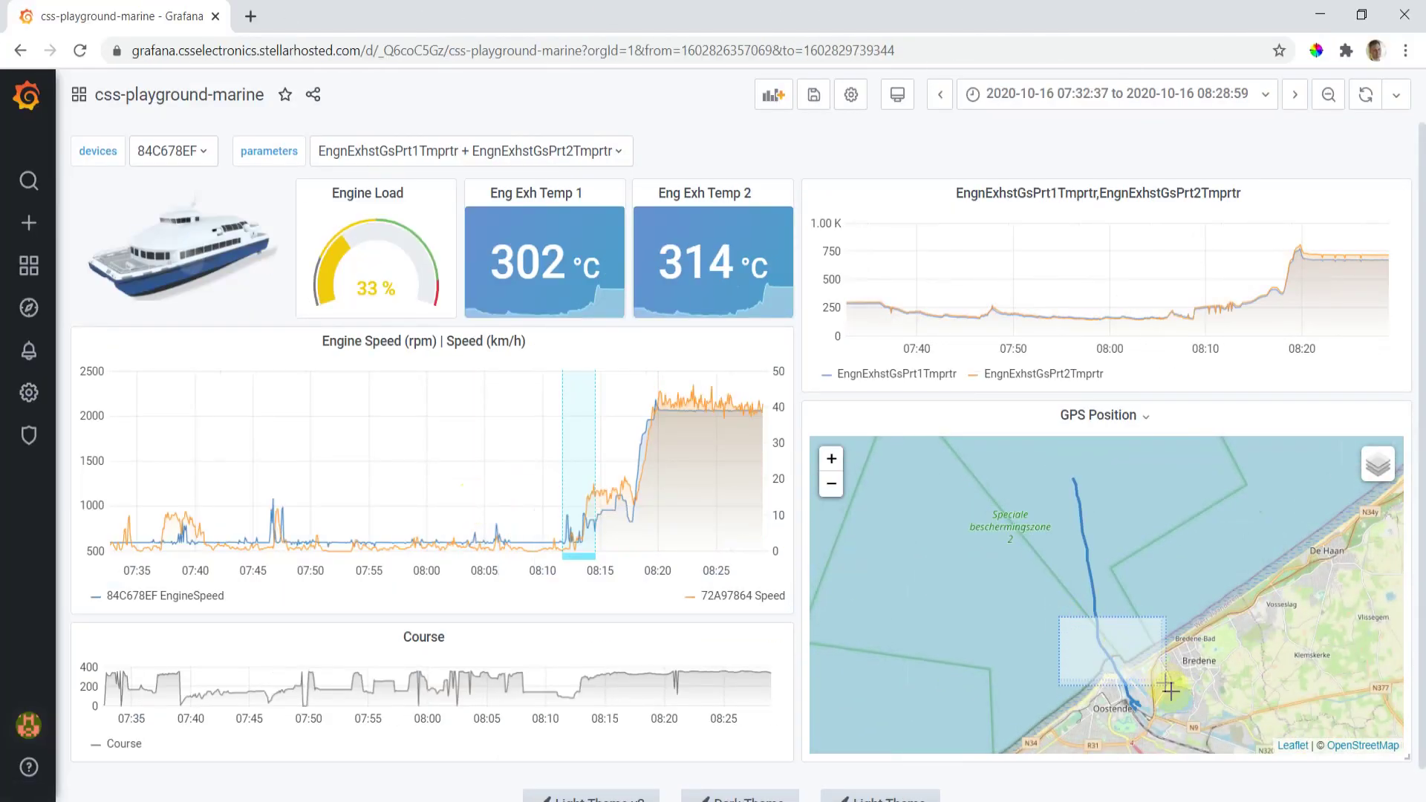
drag(1170, 690, 1171, 690)
drag(948, 280, 1112, 280)
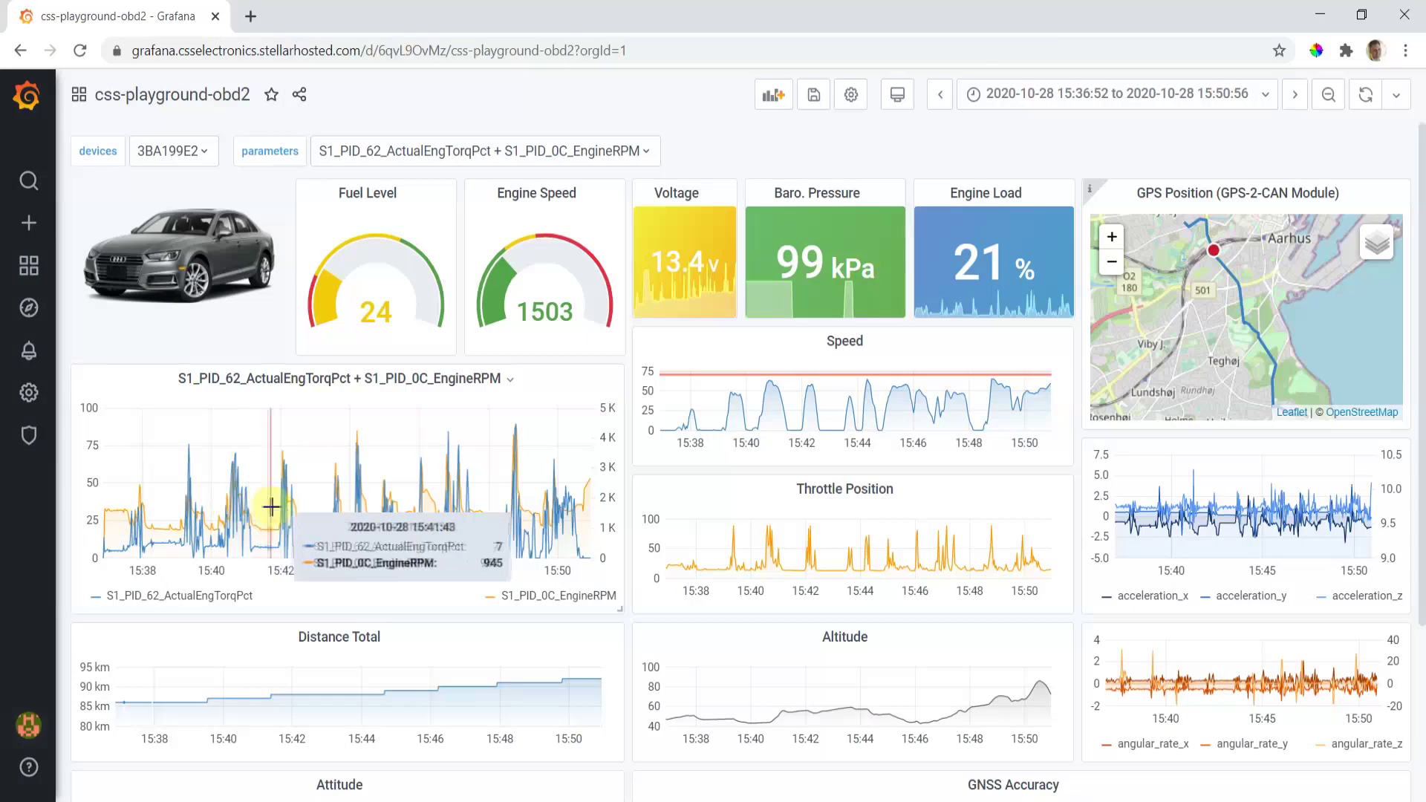
drag(281, 503, 591, 500)
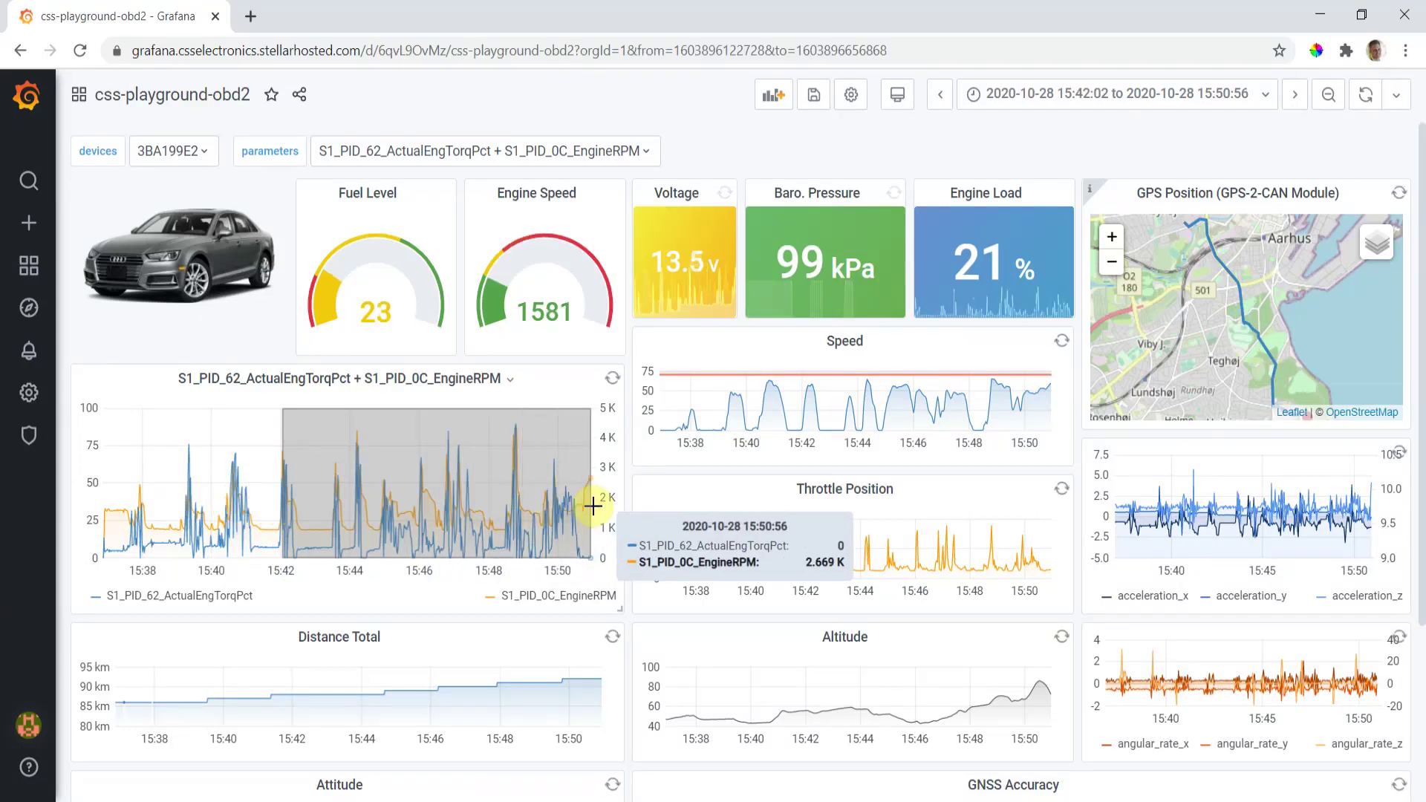
drag(1286, 335, 1286, 336)
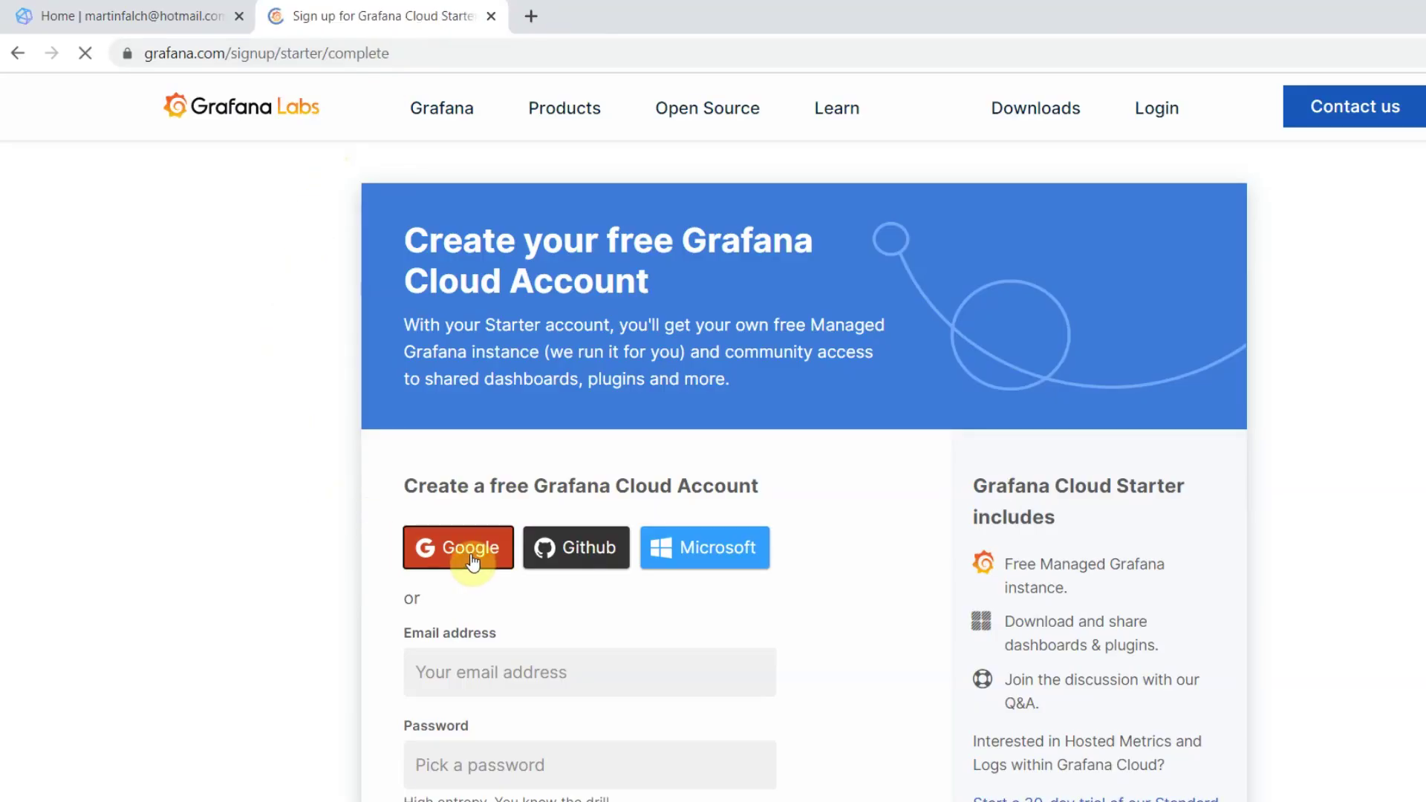
- Log in to the hosted Grafana instance, then save and test the InfluxDB data source, finding 4 buckets
click(1159, 125)
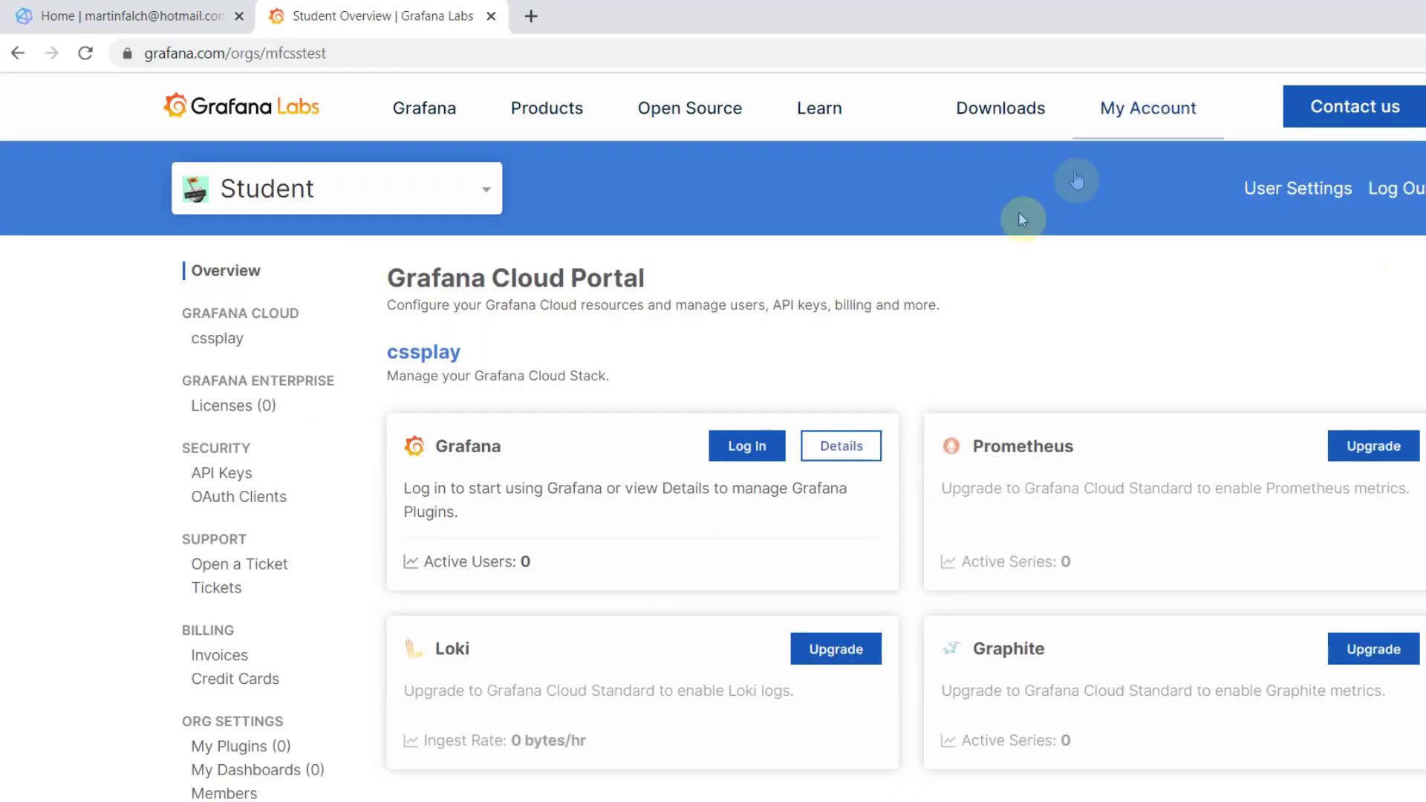
click(765, 448)
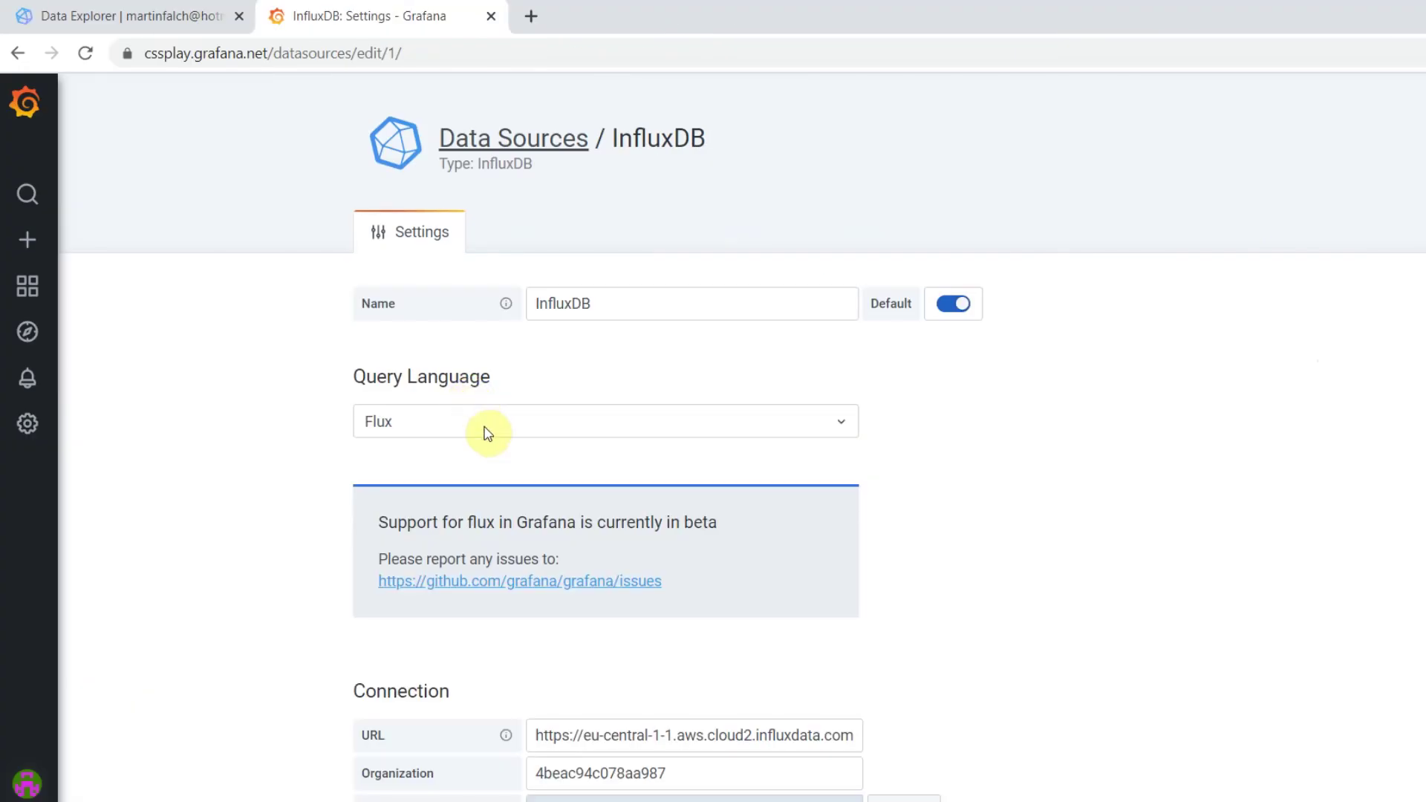
scroll(488, 433, down, 4)
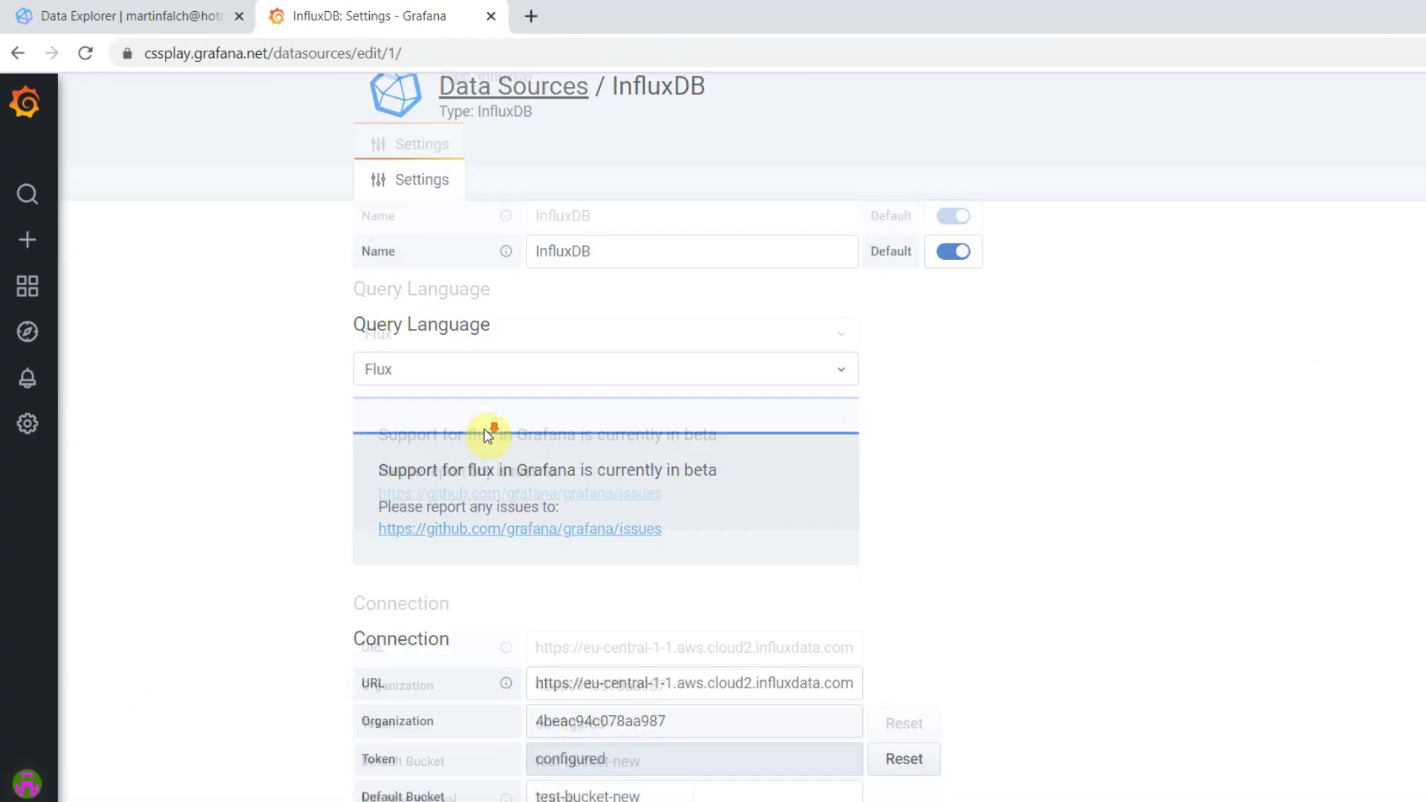
click(635, 474)
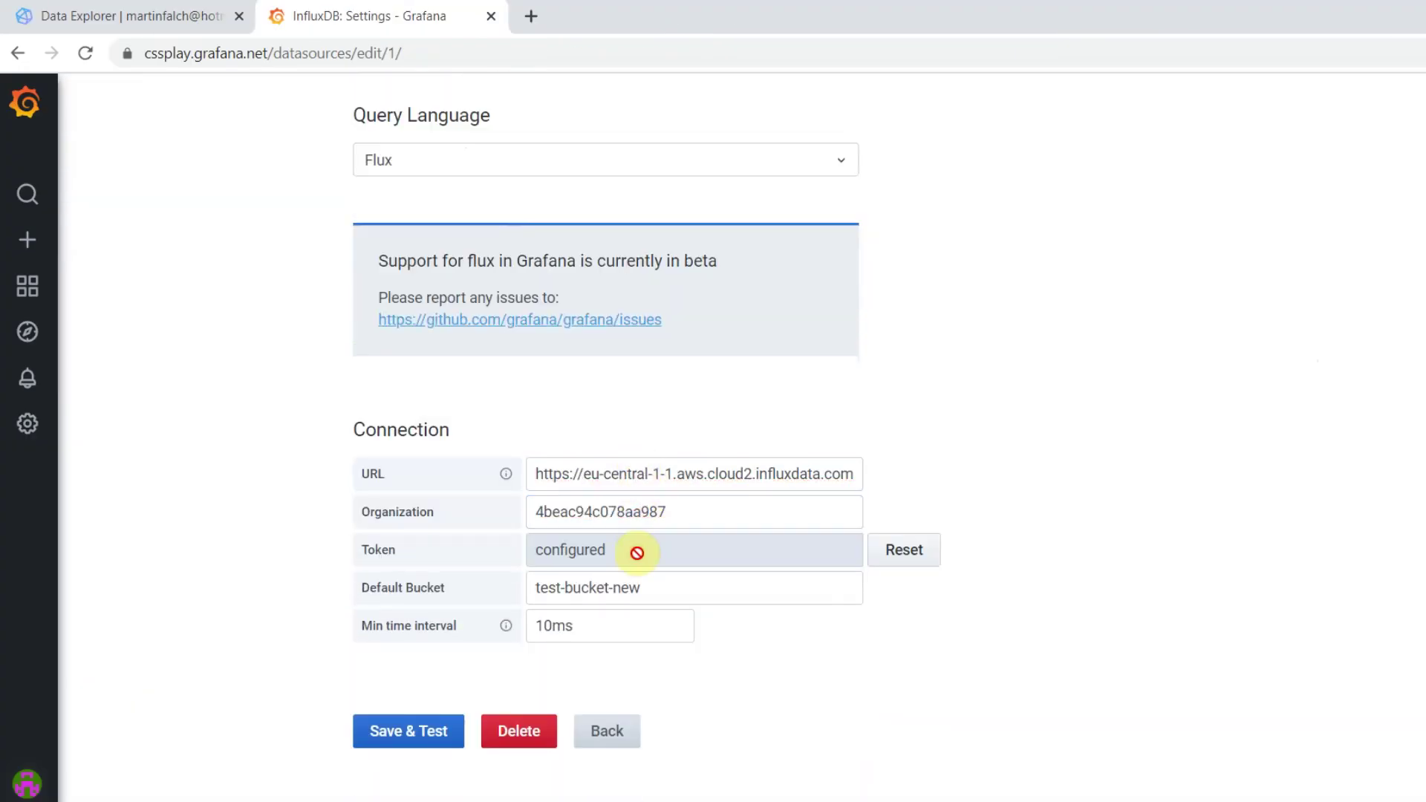
click(429, 734)
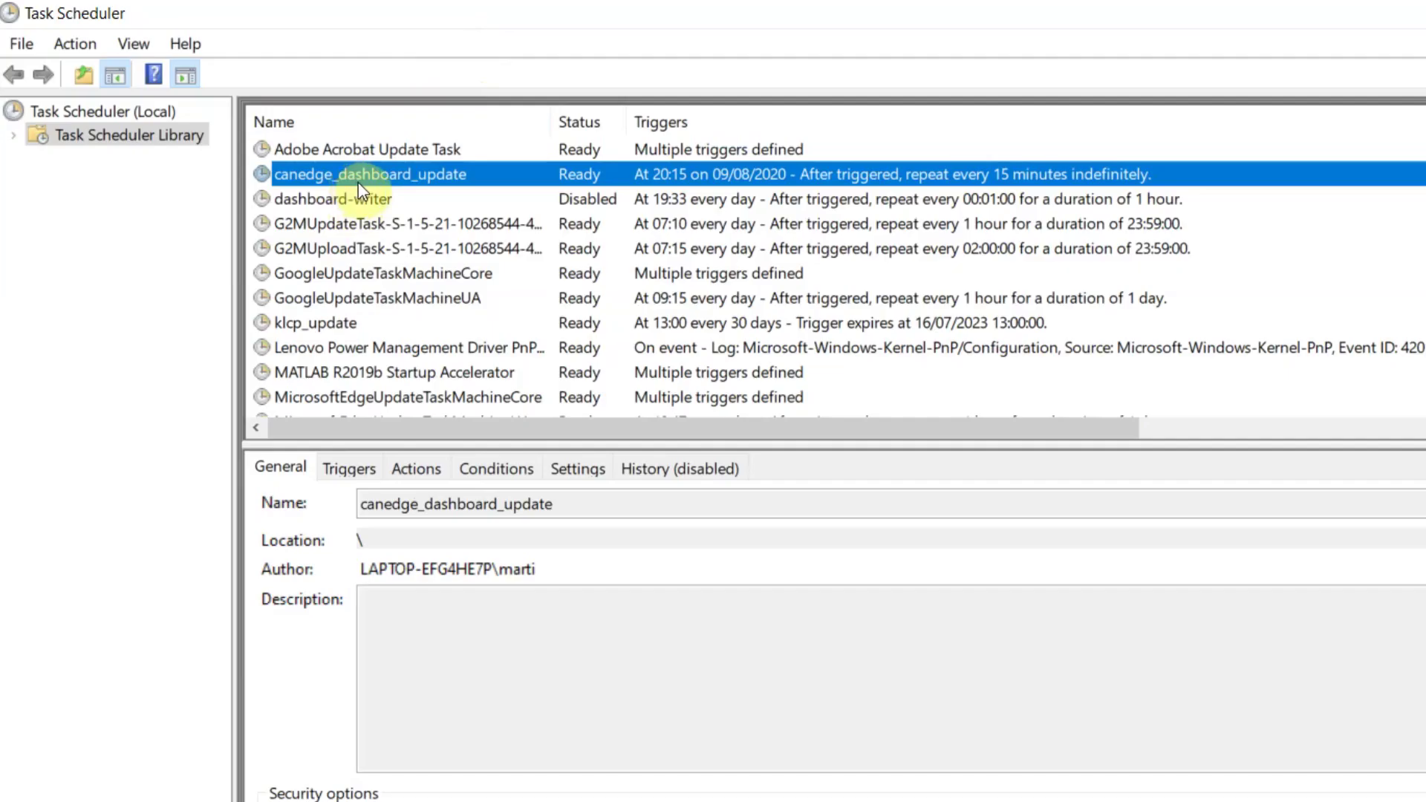
- Review and confirm canedge_dashboard_update's triggers, actions, conditions and settings, then start a new Grafana dashboard
double_click(355, 183)
click(217, 177)
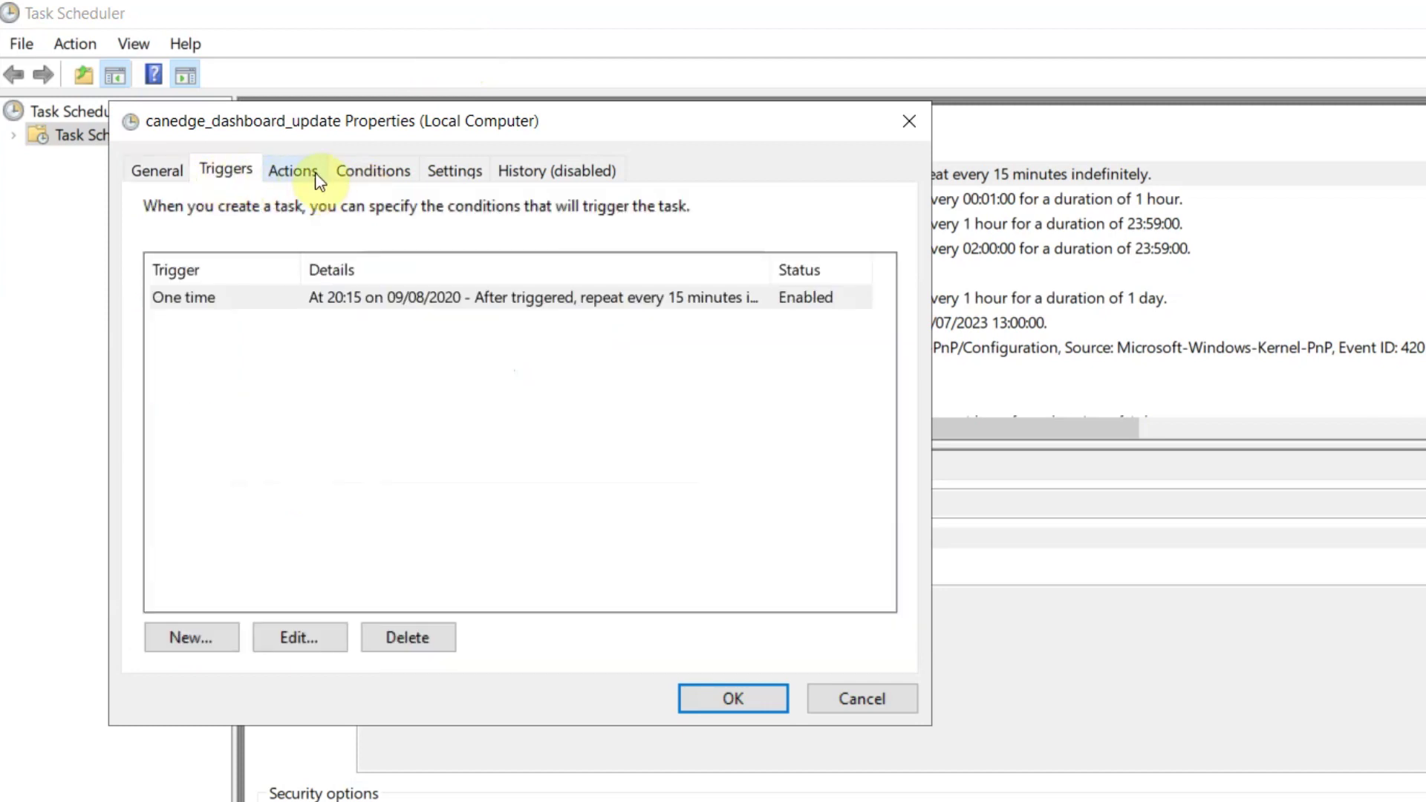
click(318, 176)
click(385, 181)
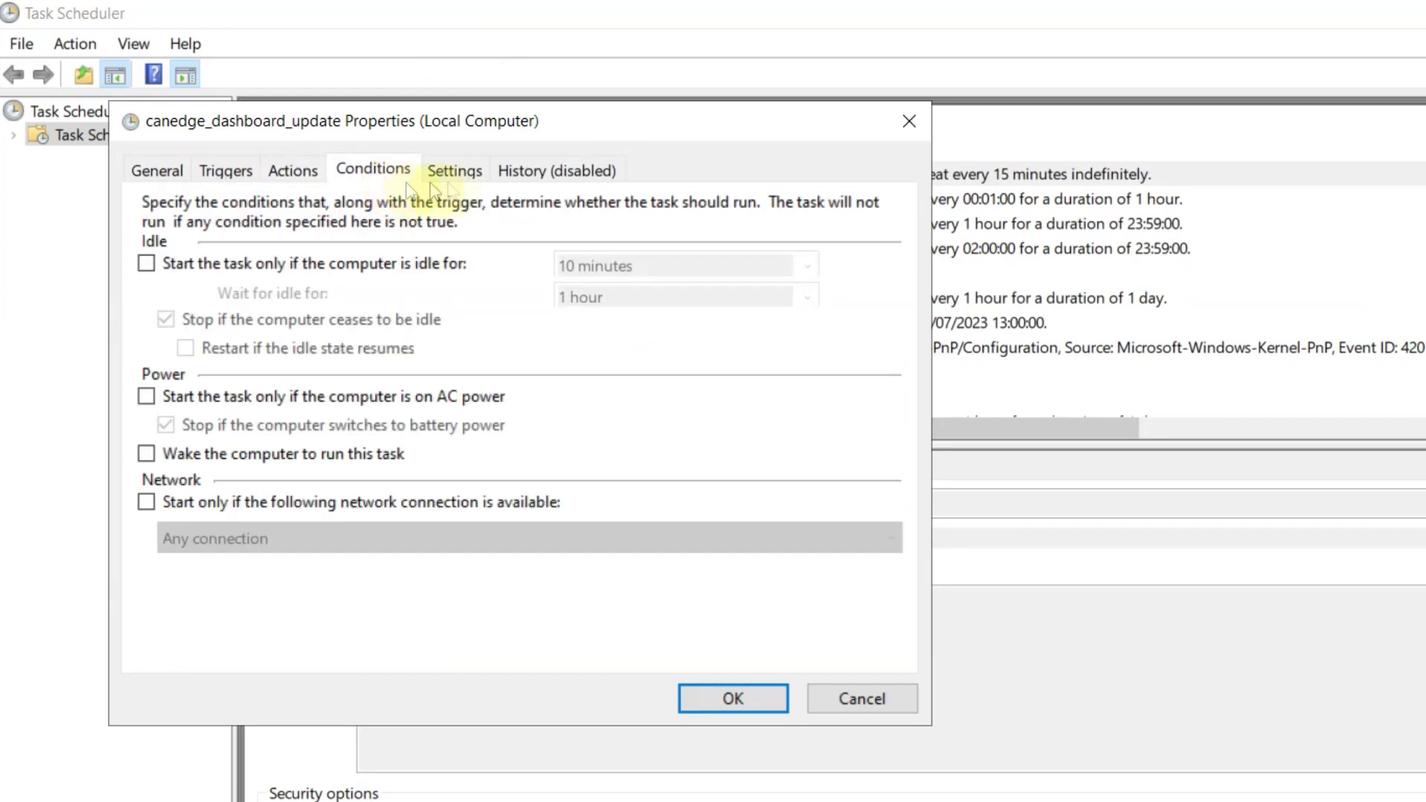
click(455, 172)
click(713, 697)
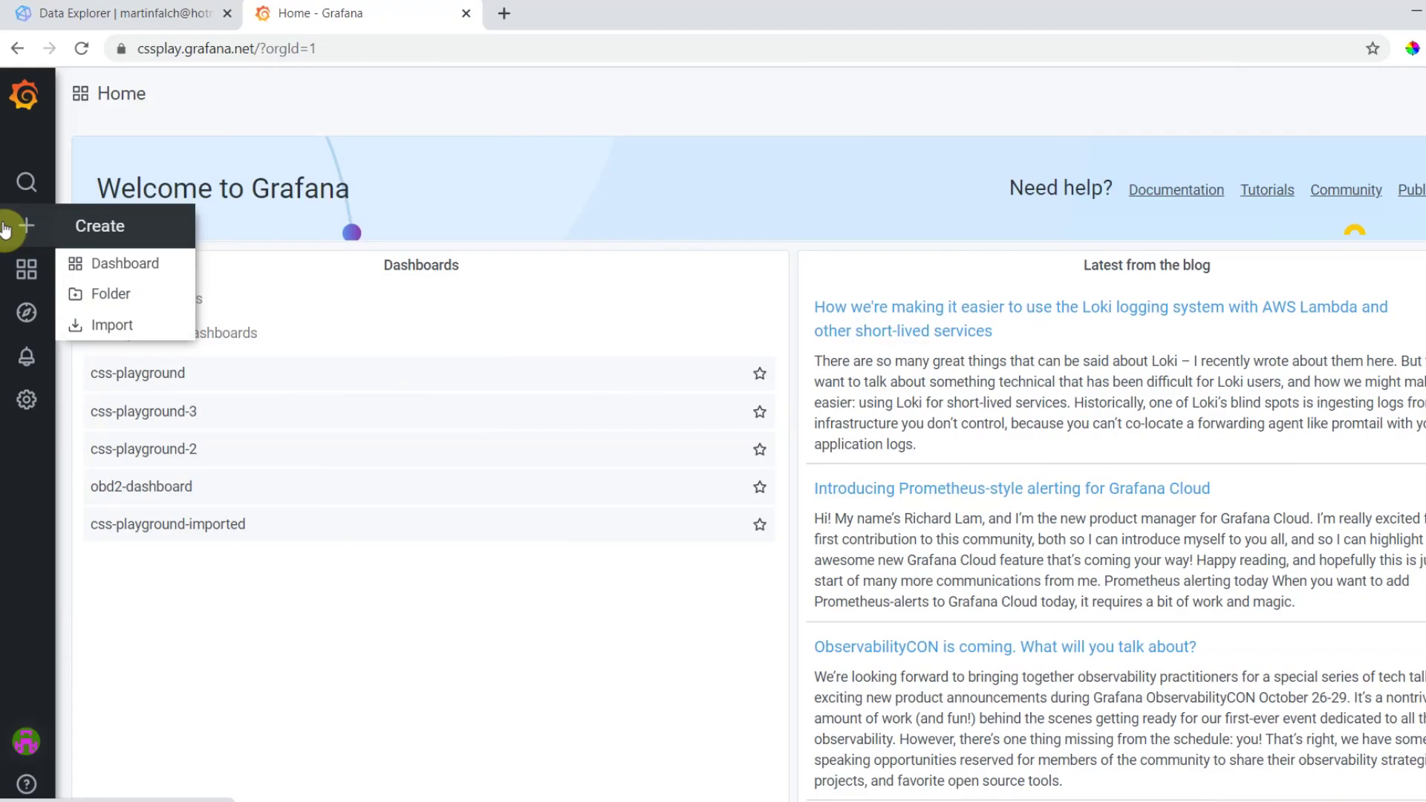
click(93, 261)
- Add a new panel querying EngineSpeed for device 958D2219 and expand its panel settings
click(467, 277)
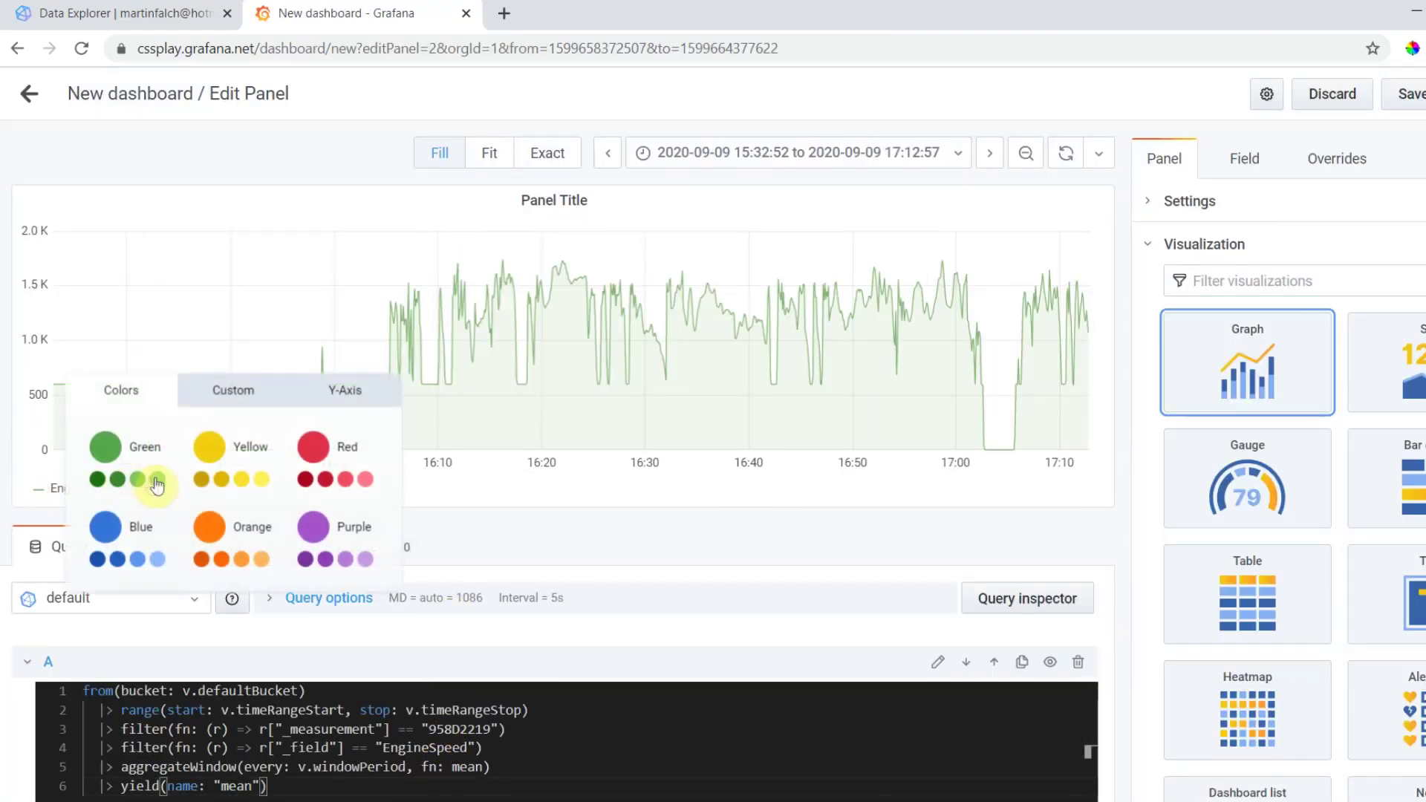
click(96, 522)
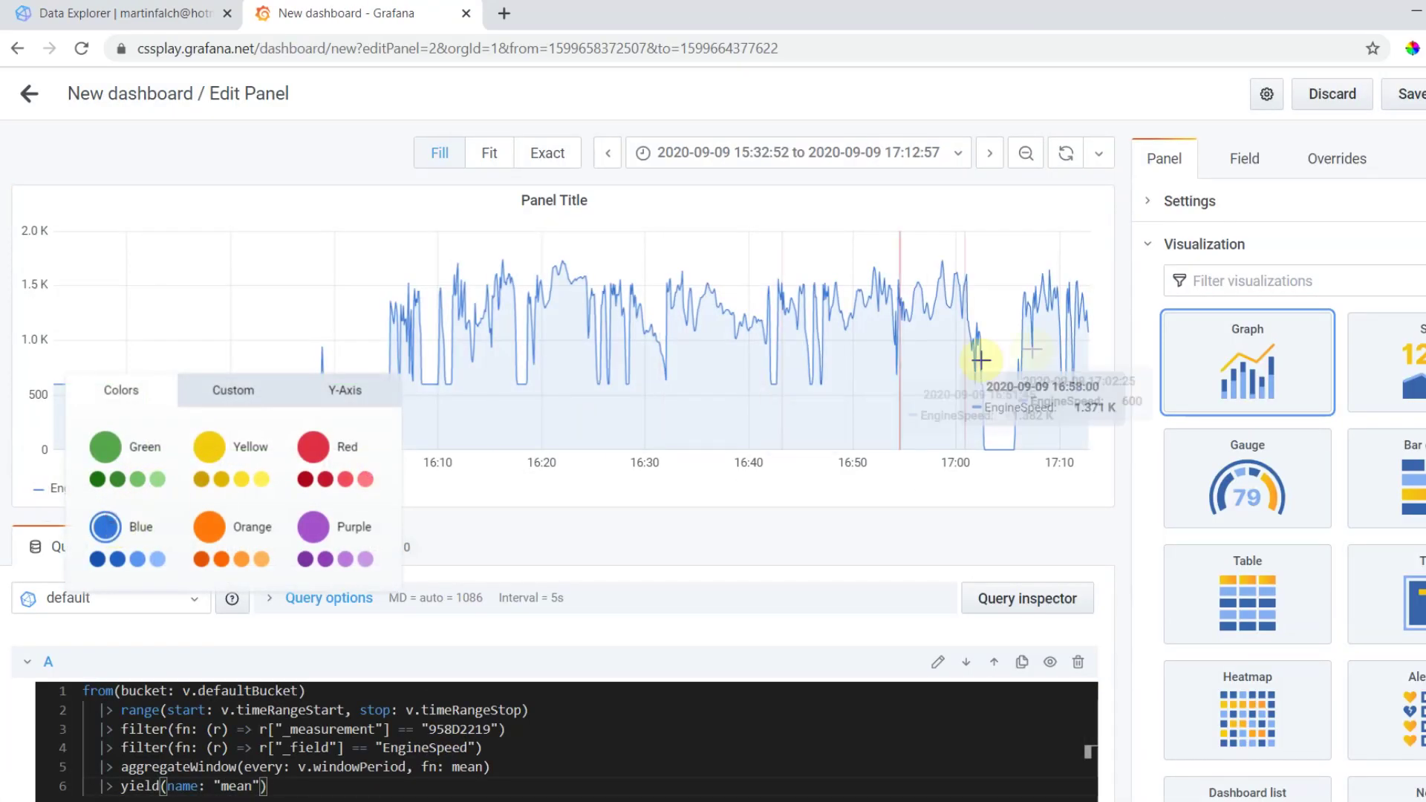
click(1267, 240)
click(1223, 197)
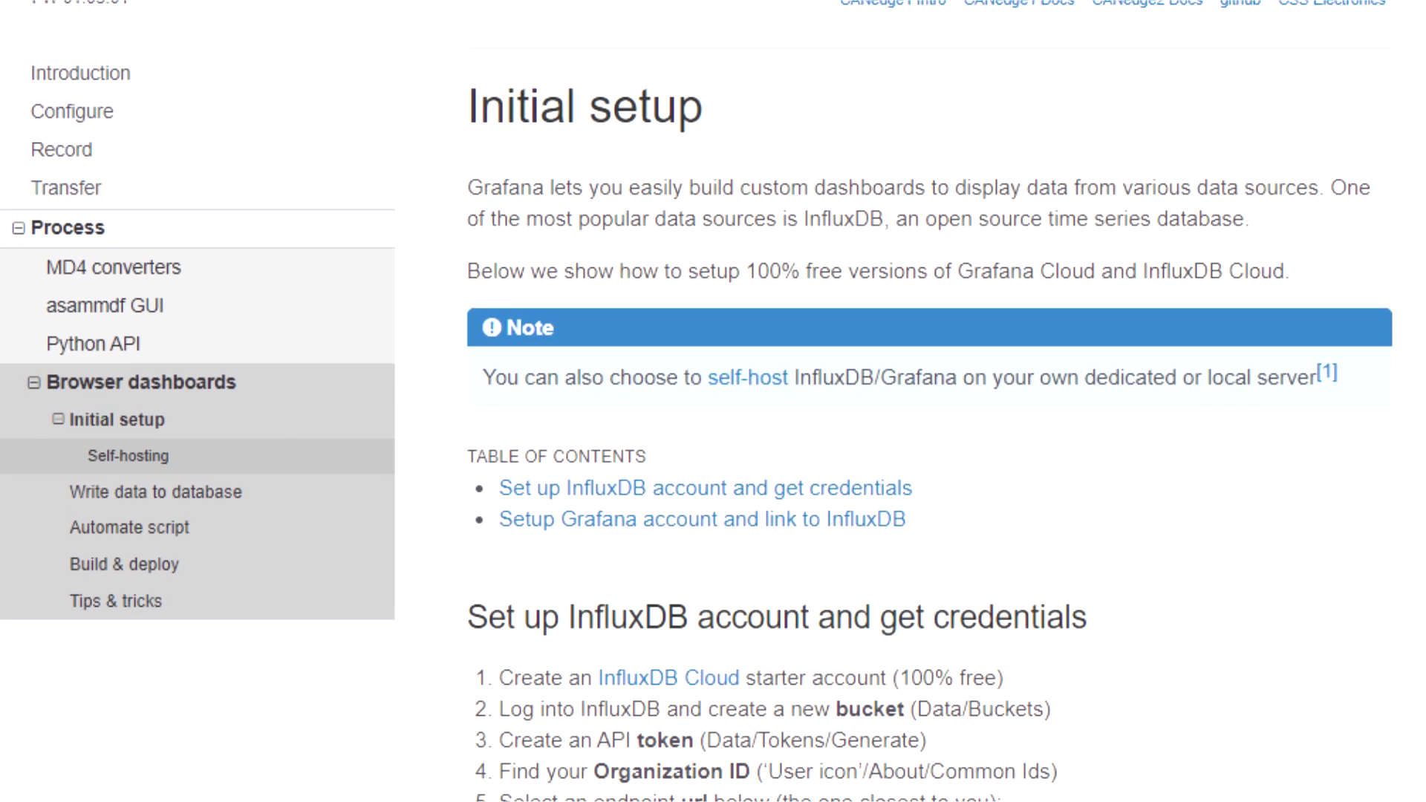
- Select the J1939 demo DBC file and browse into the LOG and 958D2219 device folders
click(410, 175)
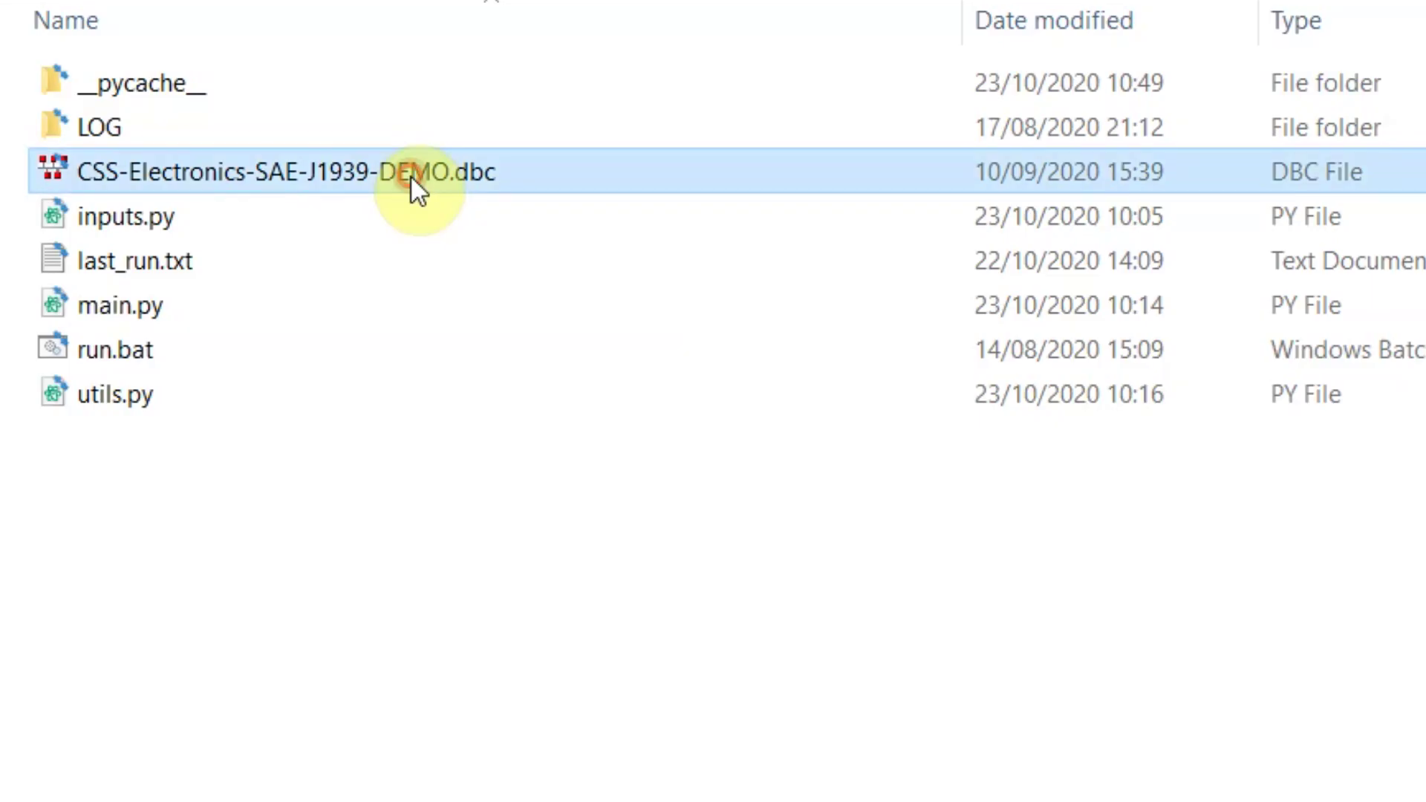
click(357, 171)
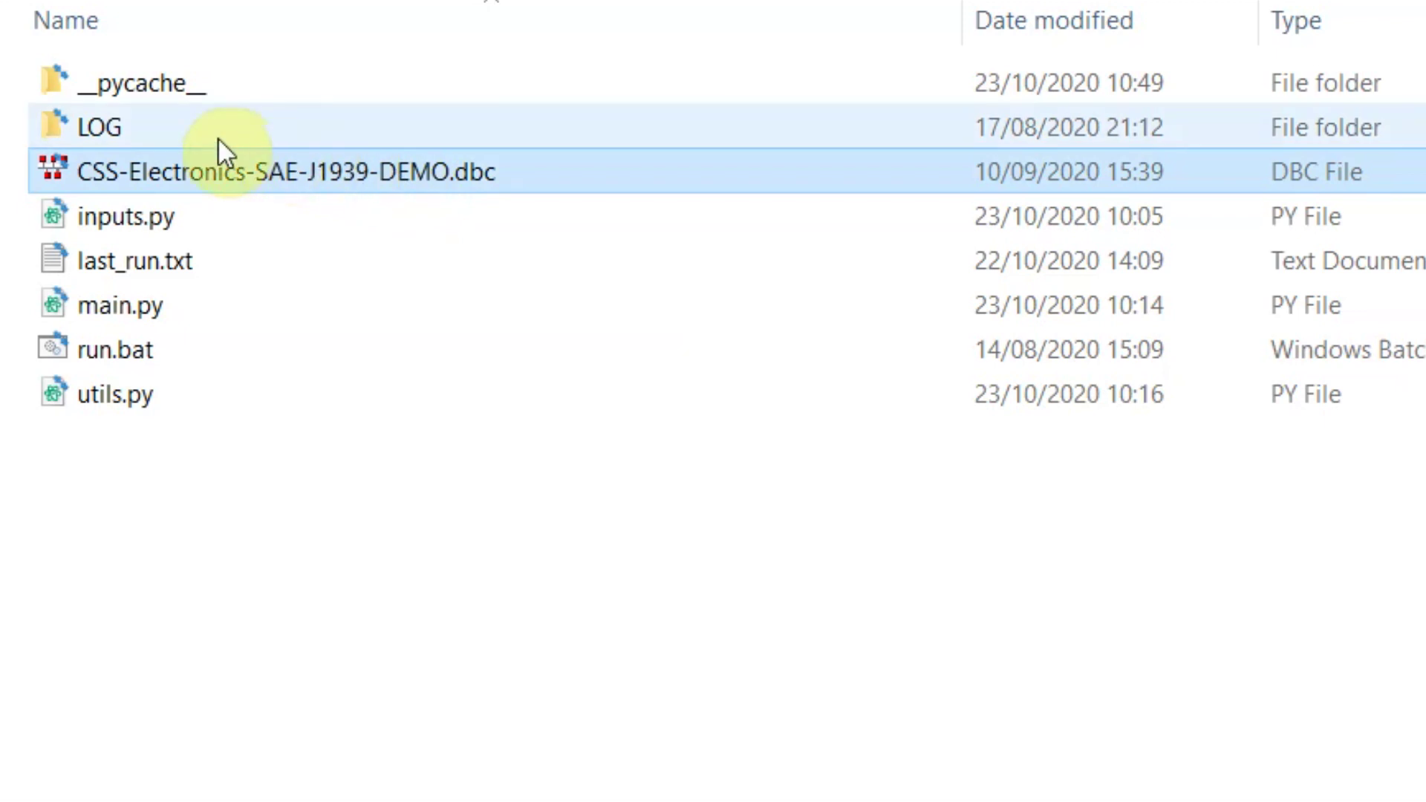
double_click(219, 138)
double_click(234, 82)
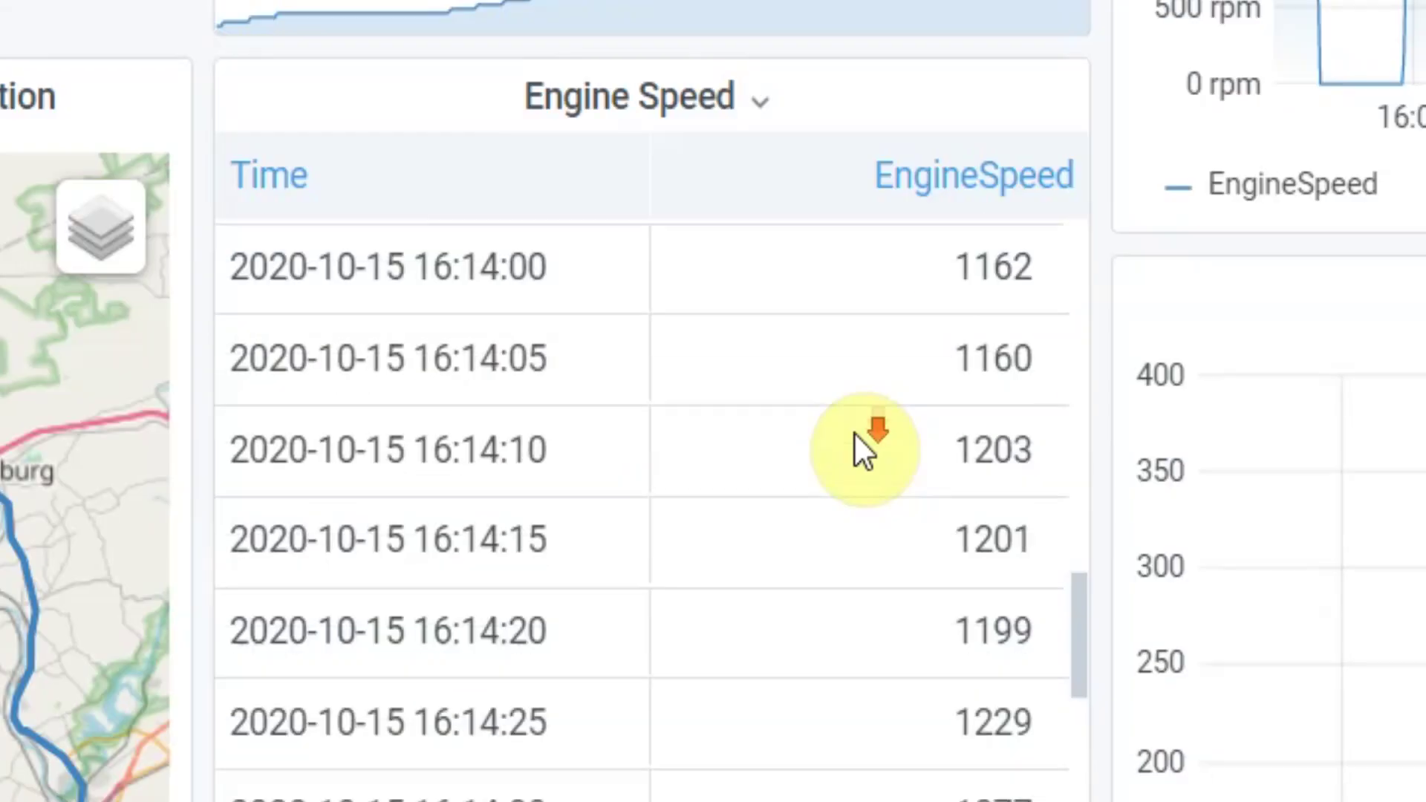
- Shorten the GPS Position map panel, move the EngineSpeed graph, and select its engine-off span
scroll(854, 434, down, 10)
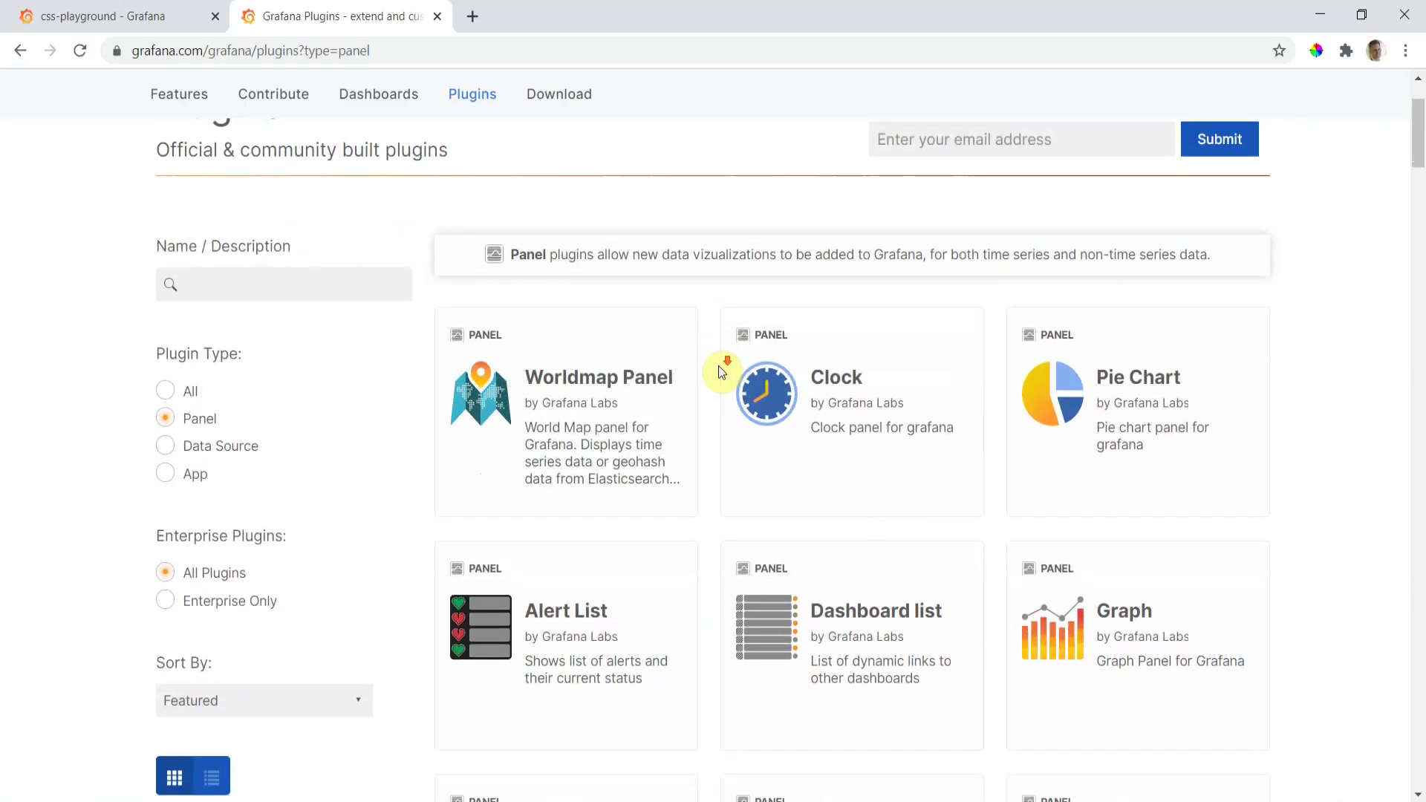
scroll(719, 366, down, 5)
scroll(719, 365, down, 5)
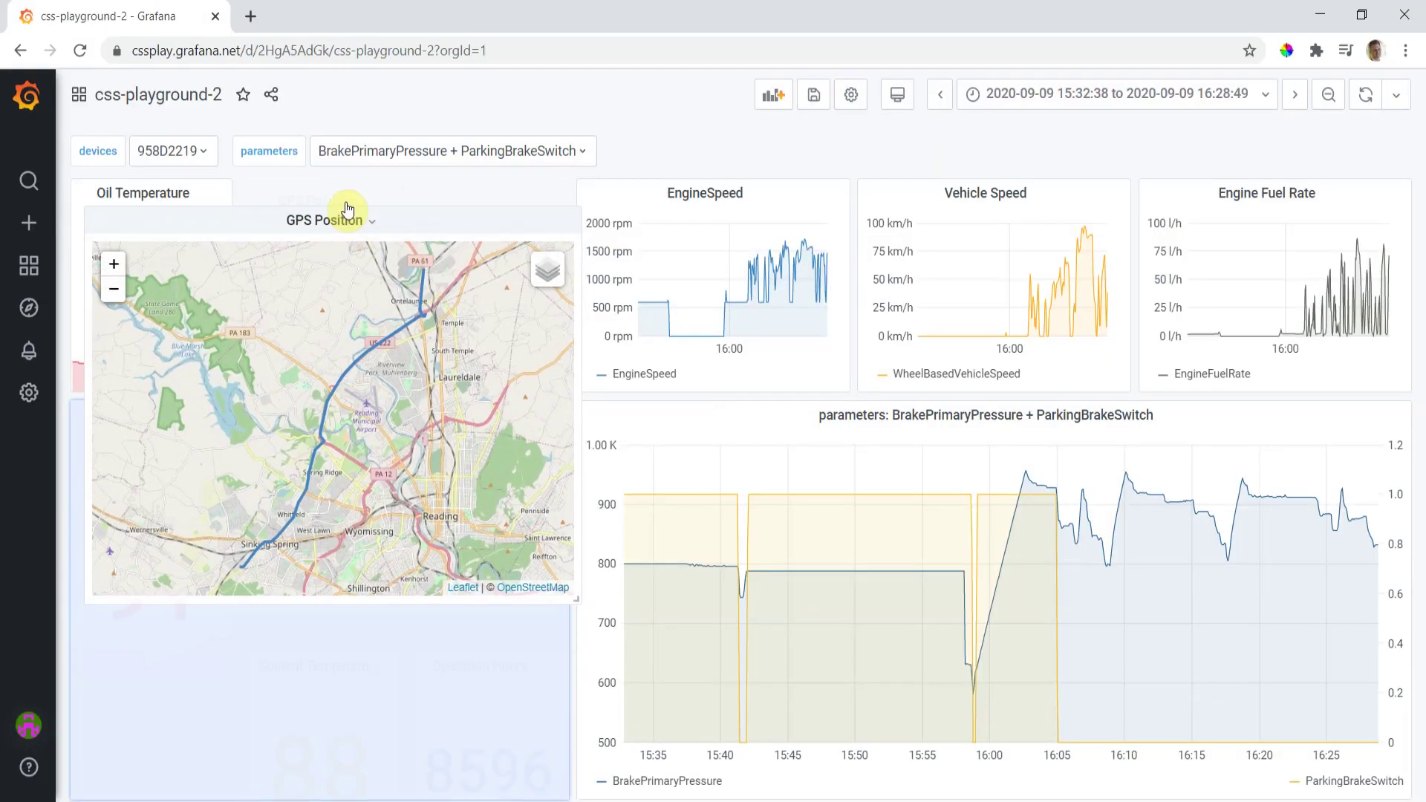
drag(567, 592, 565, 390)
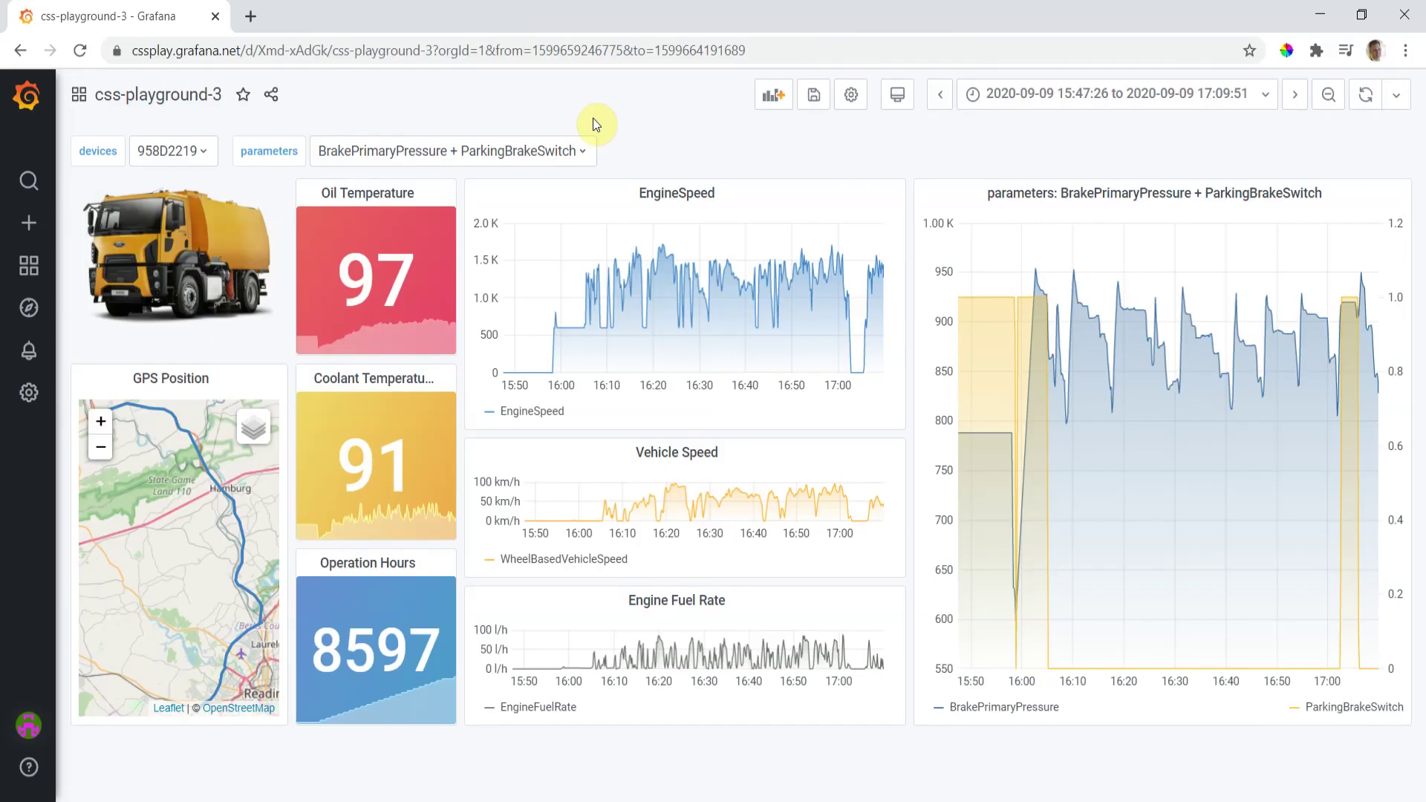
drag(705, 195, 105, 644)
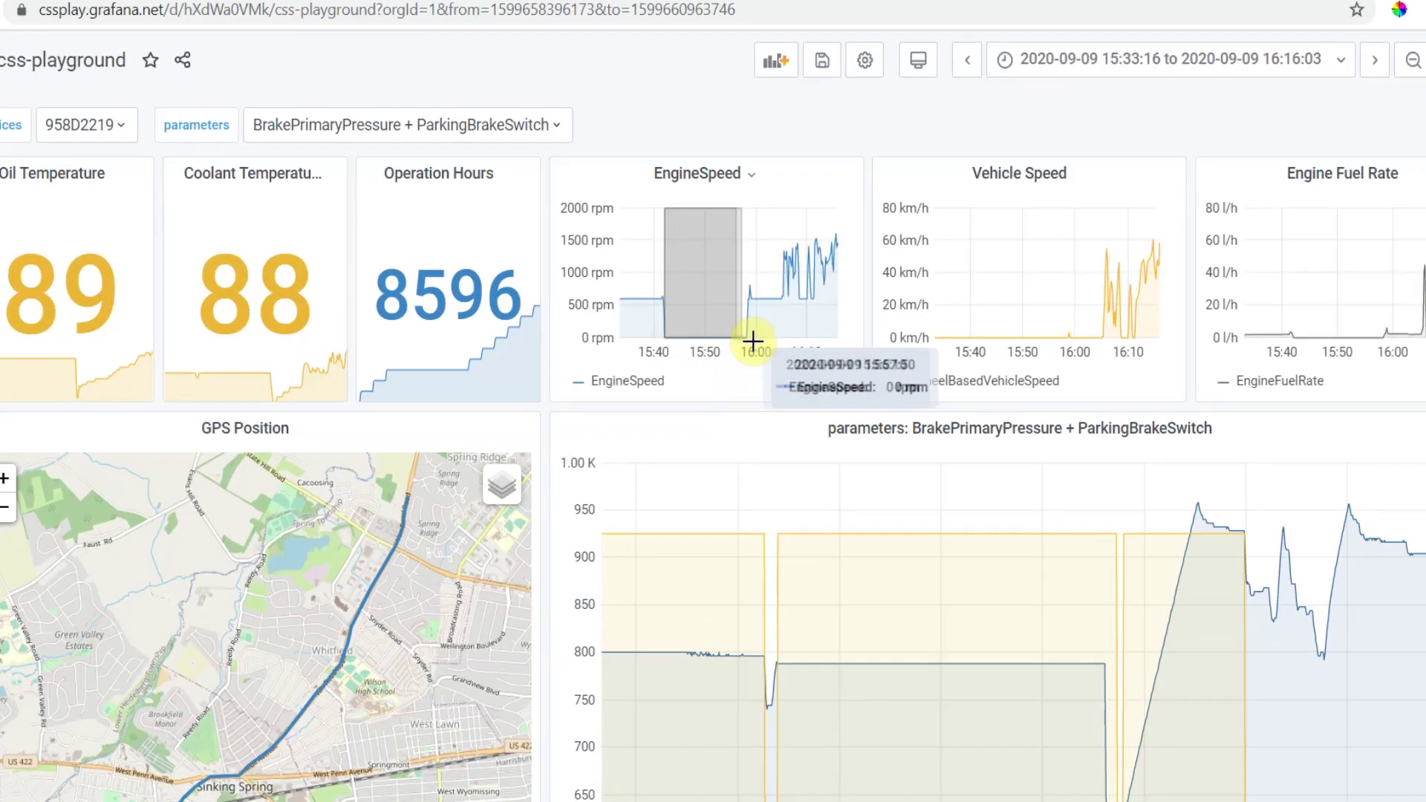
drag(755, 334, 743, 352)
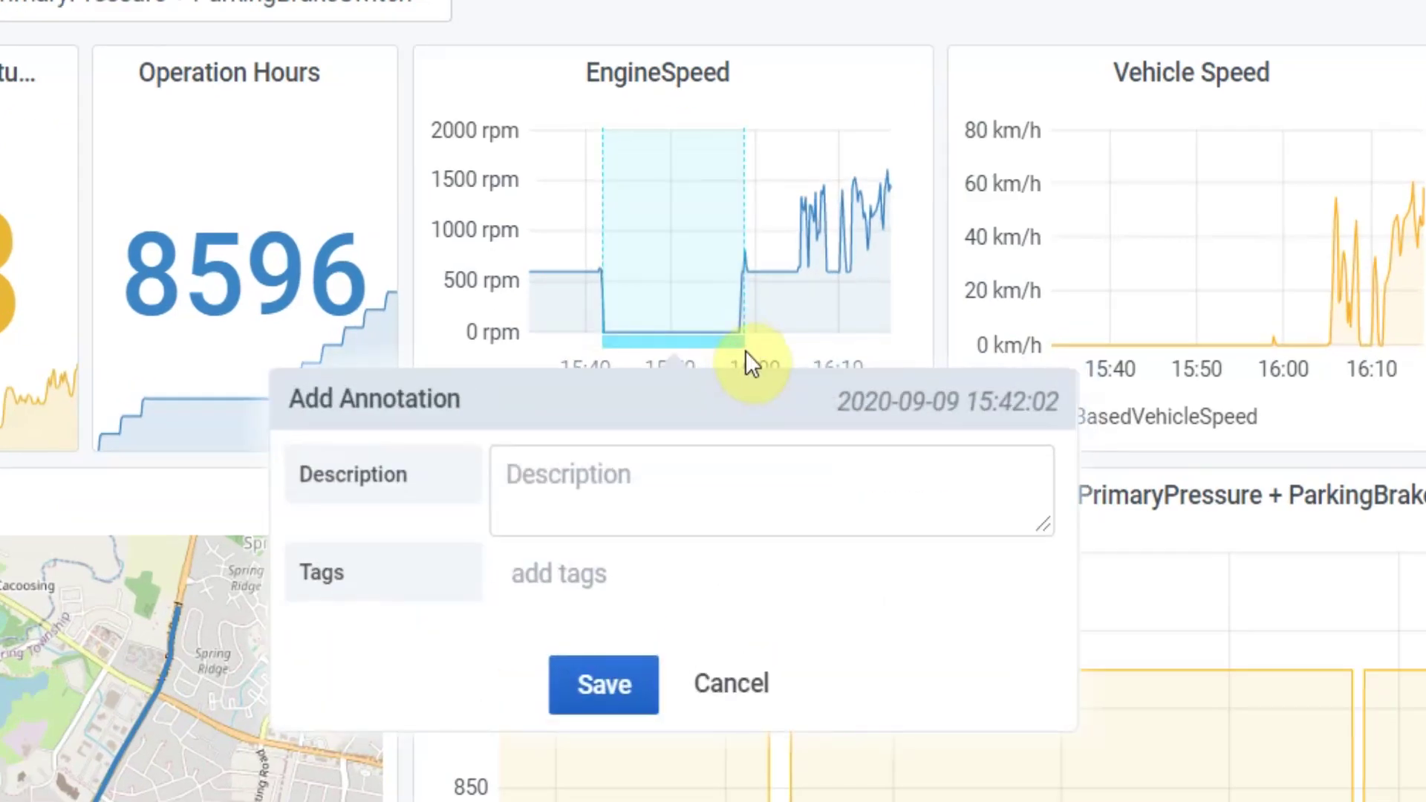
- Enter the description 'maintenance 22A' for the engine-off EngineSpeed annotation
click(713, 466)
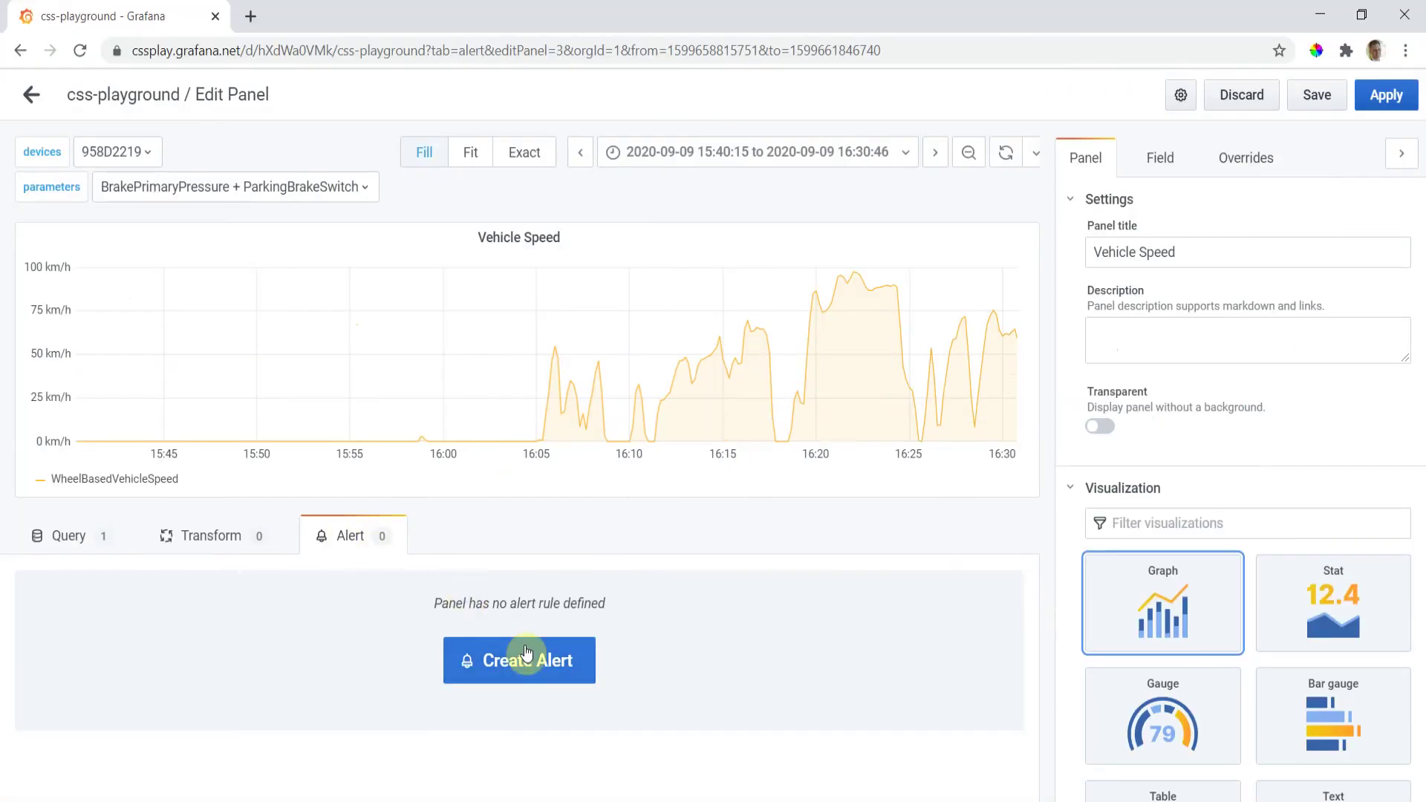
- Create a Vehicle Speed alert firing above 80 with the message 'Warning: Speed exceeds 80 km/'
click(519, 659)
click(520, 705)
text(80)
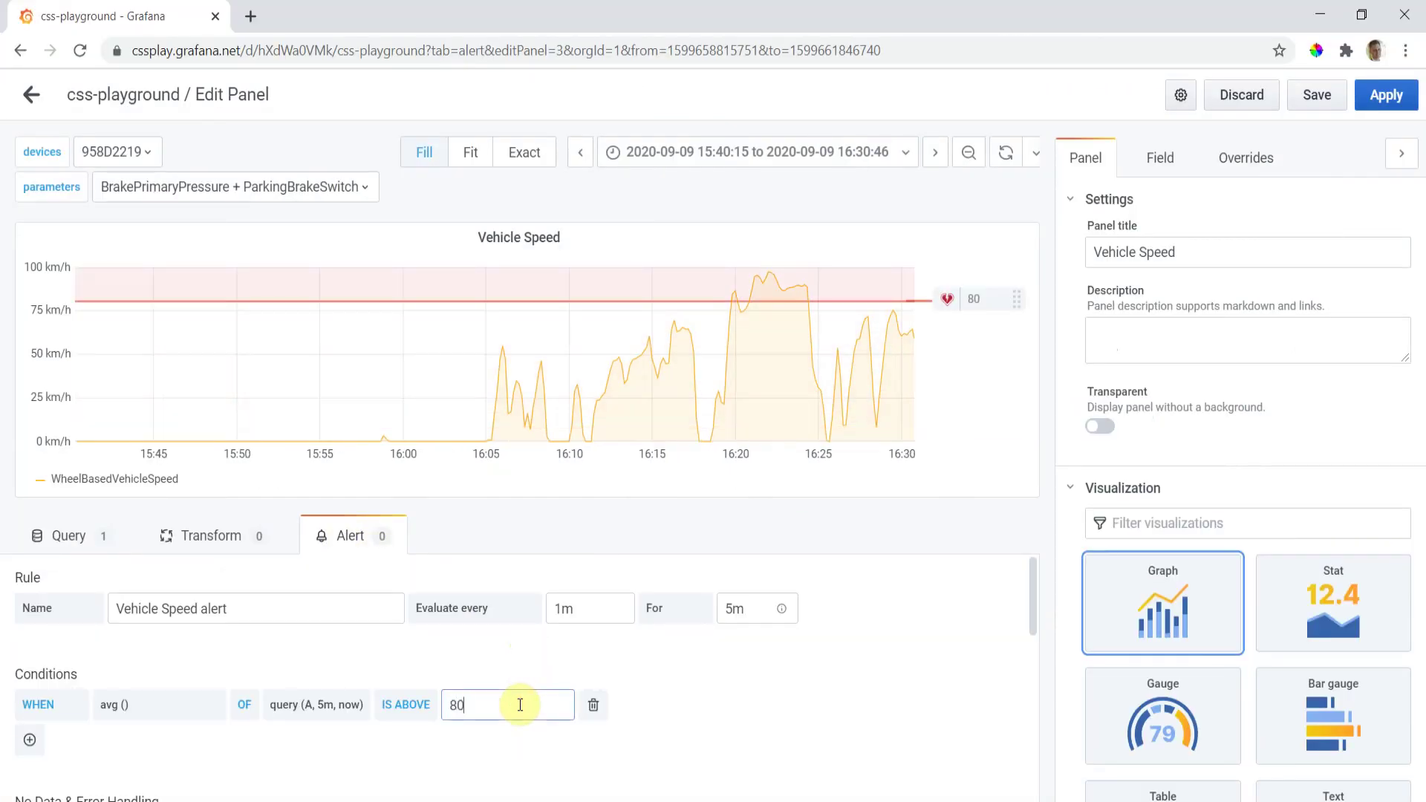
scroll(327, 702, down, 1)
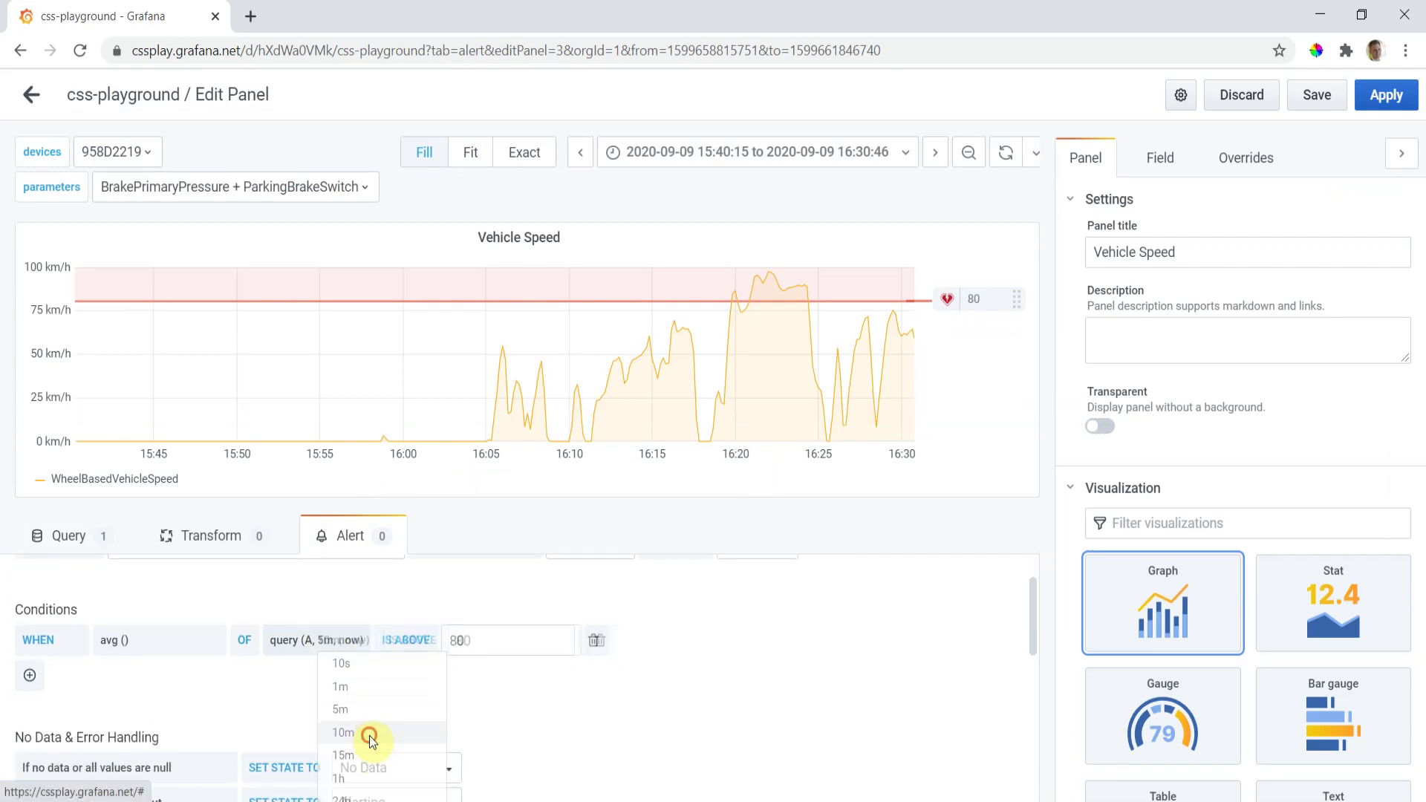
scroll(431, 711, down, 3)
click(410, 652)
text(Warning: Speed exceeds 8)
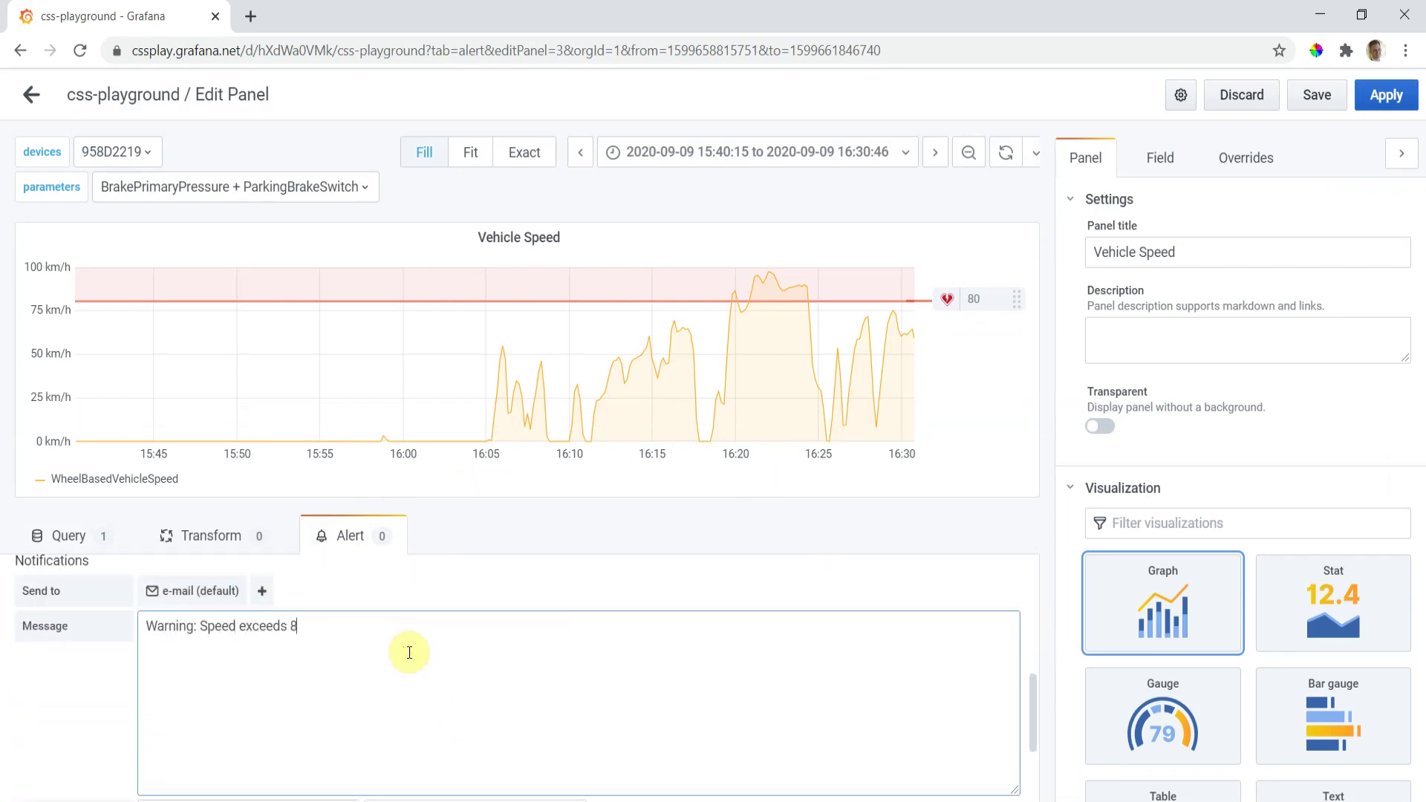
text(0 km/)
scroll(408, 652, down, 4)
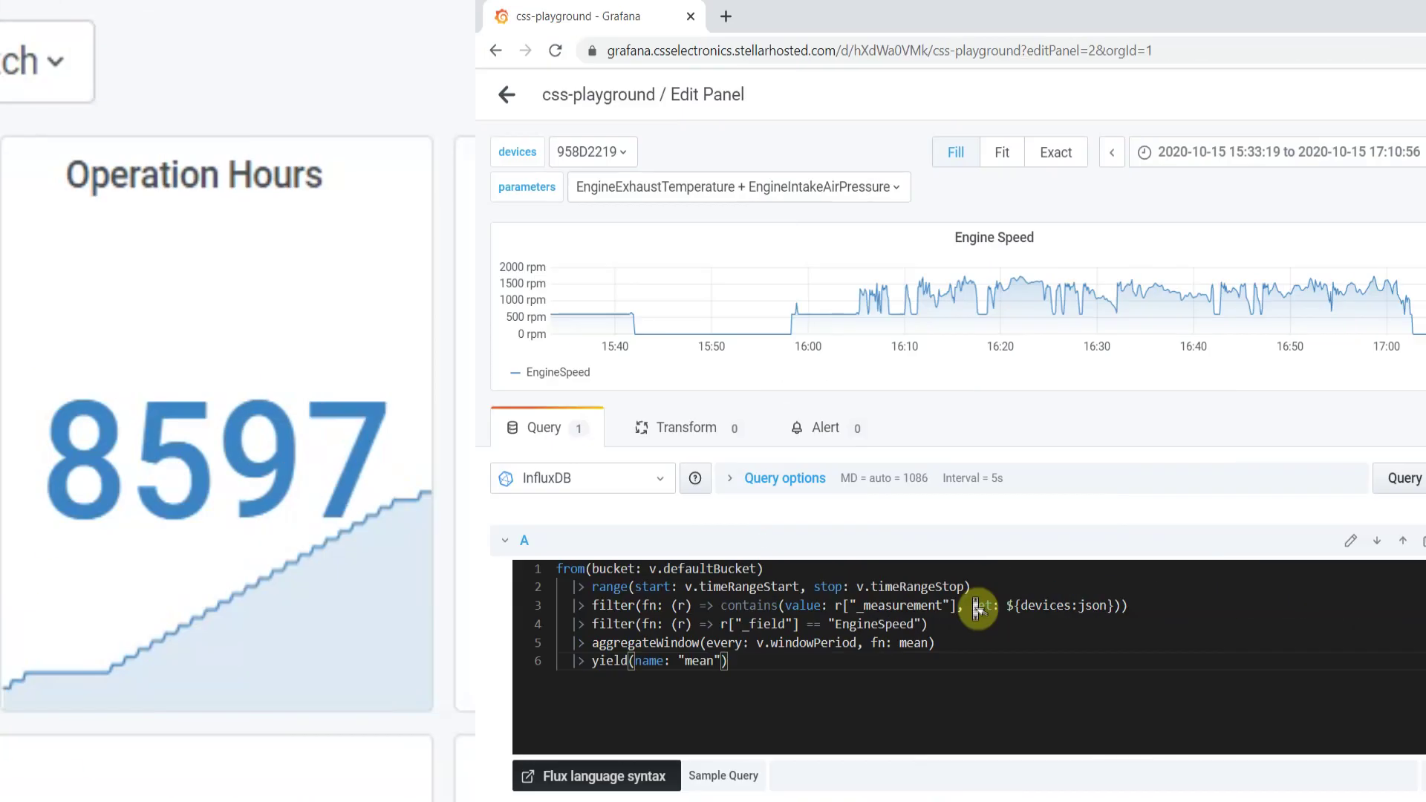
- Inspect the ${devices:json} filter in the Flux query and keep device 958D2219 selected
triple_click(977, 610)
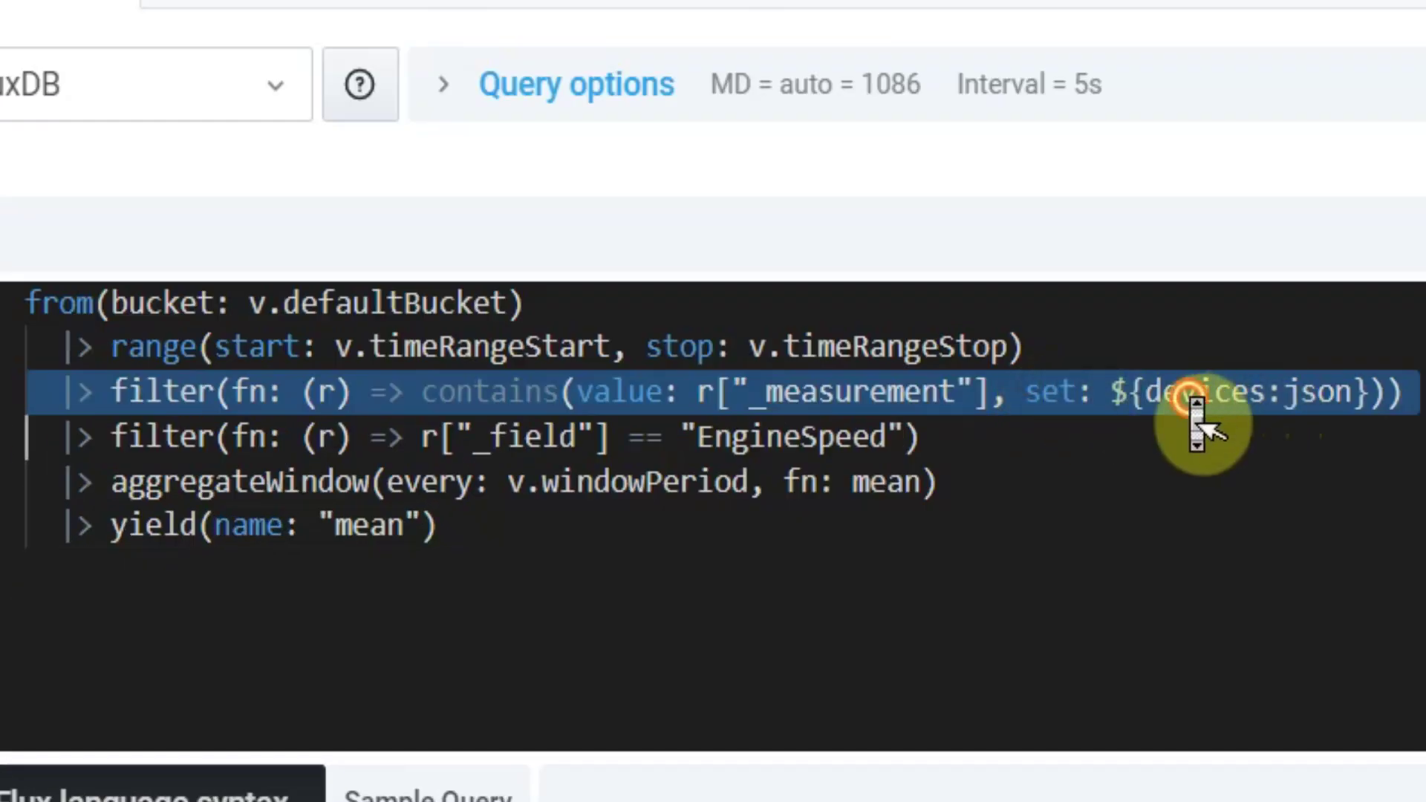
double_click(1193, 393)
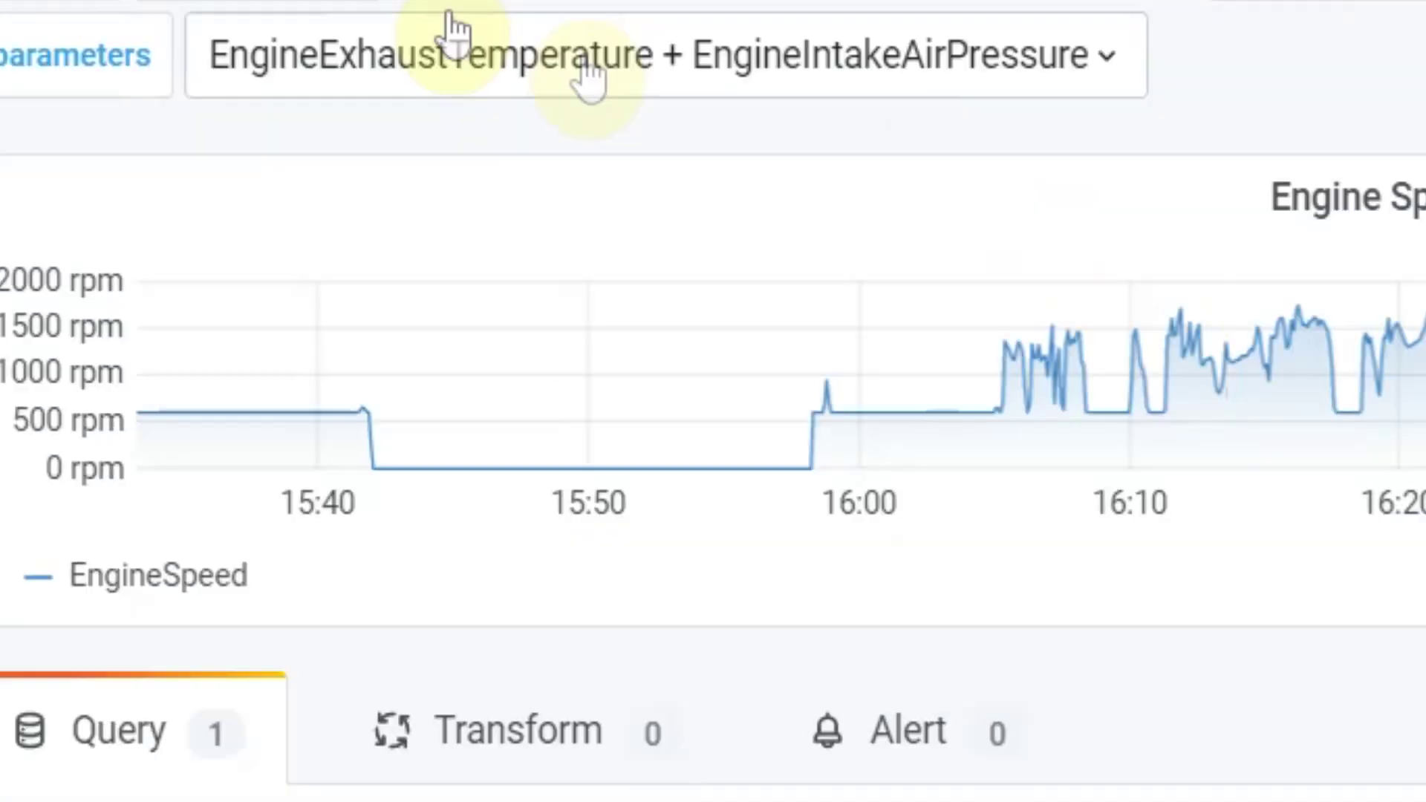
click(400, 263)
click(610, 191)
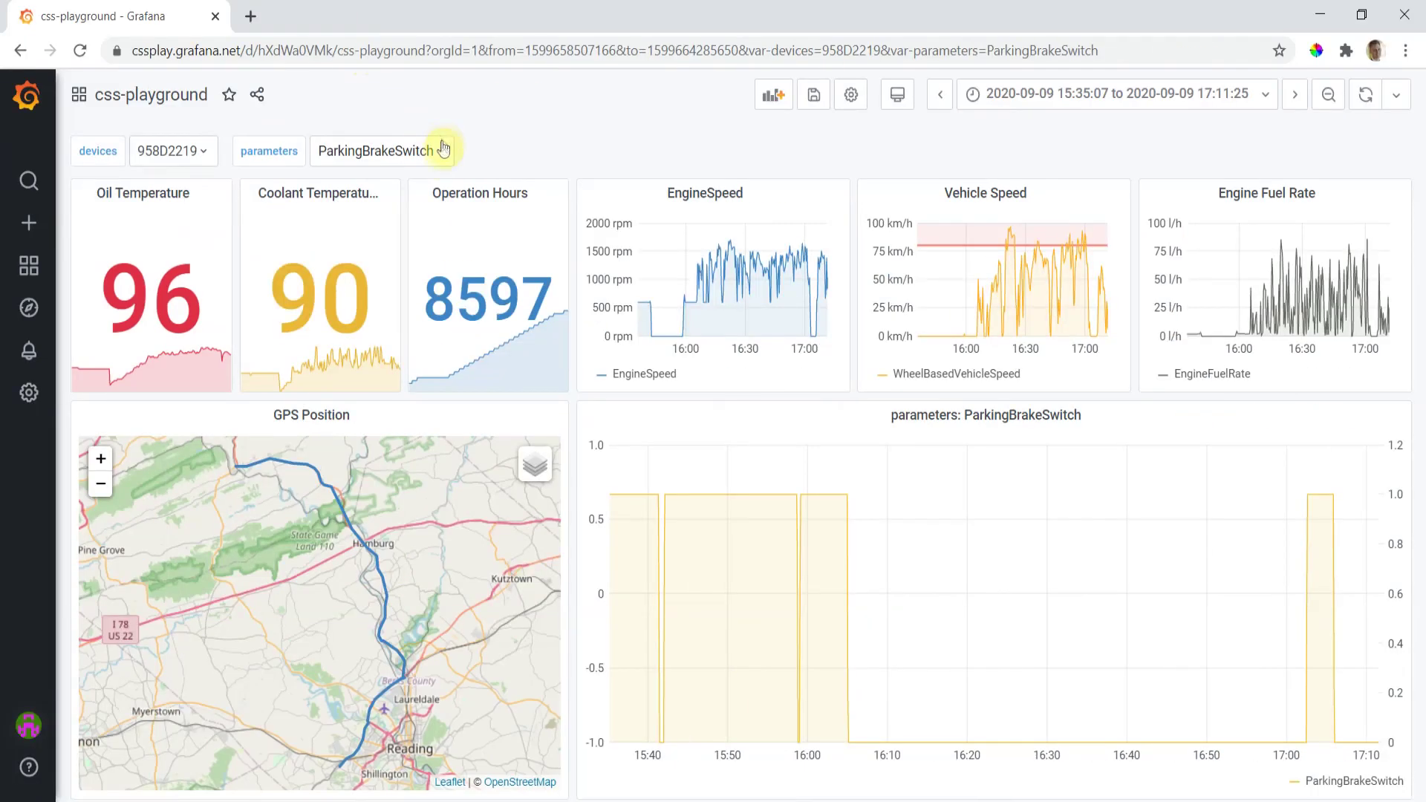
- Add BrakePrimaryPressure to the plotted parameters alongside ParkingBrakeSwitch and apply
click(443, 149)
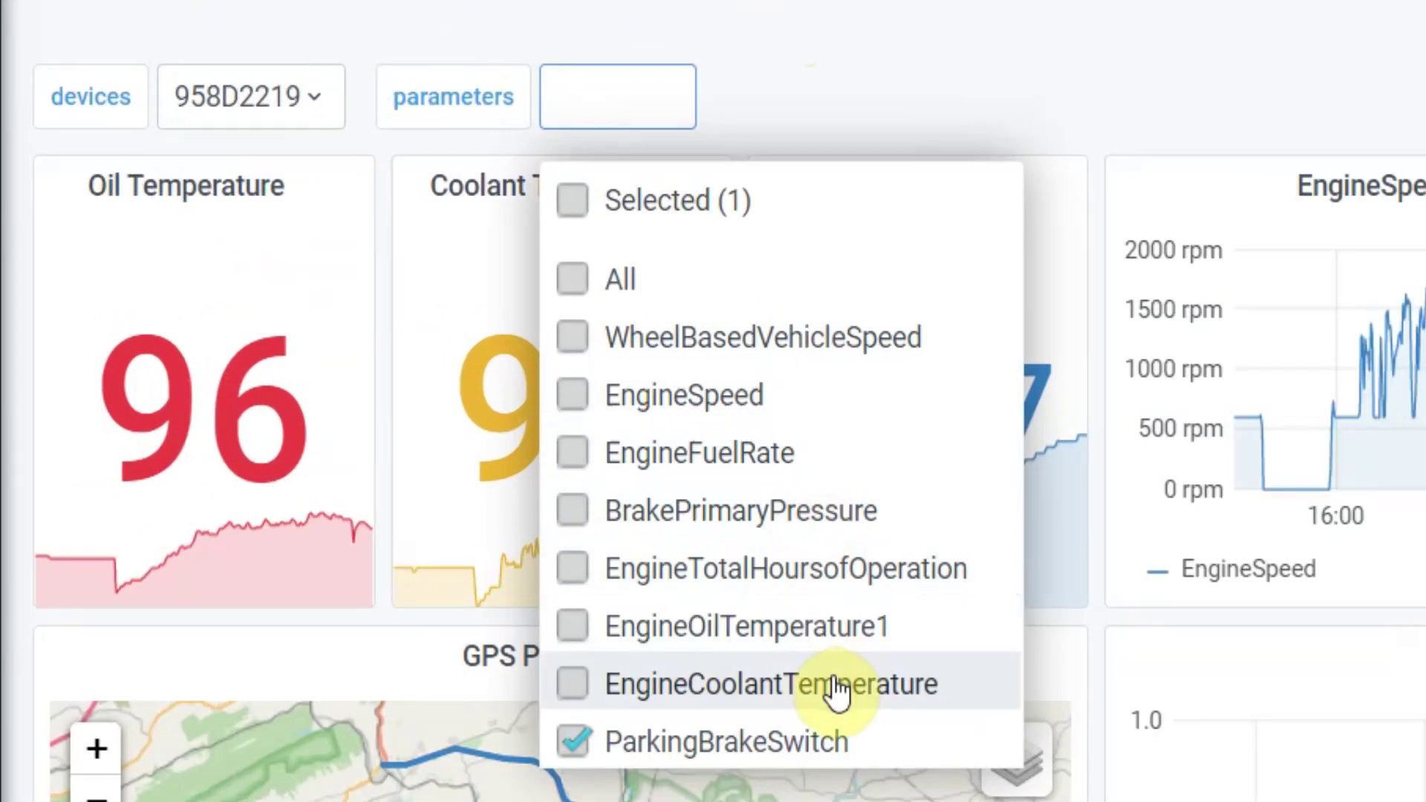
click(815, 508)
click(969, 118)
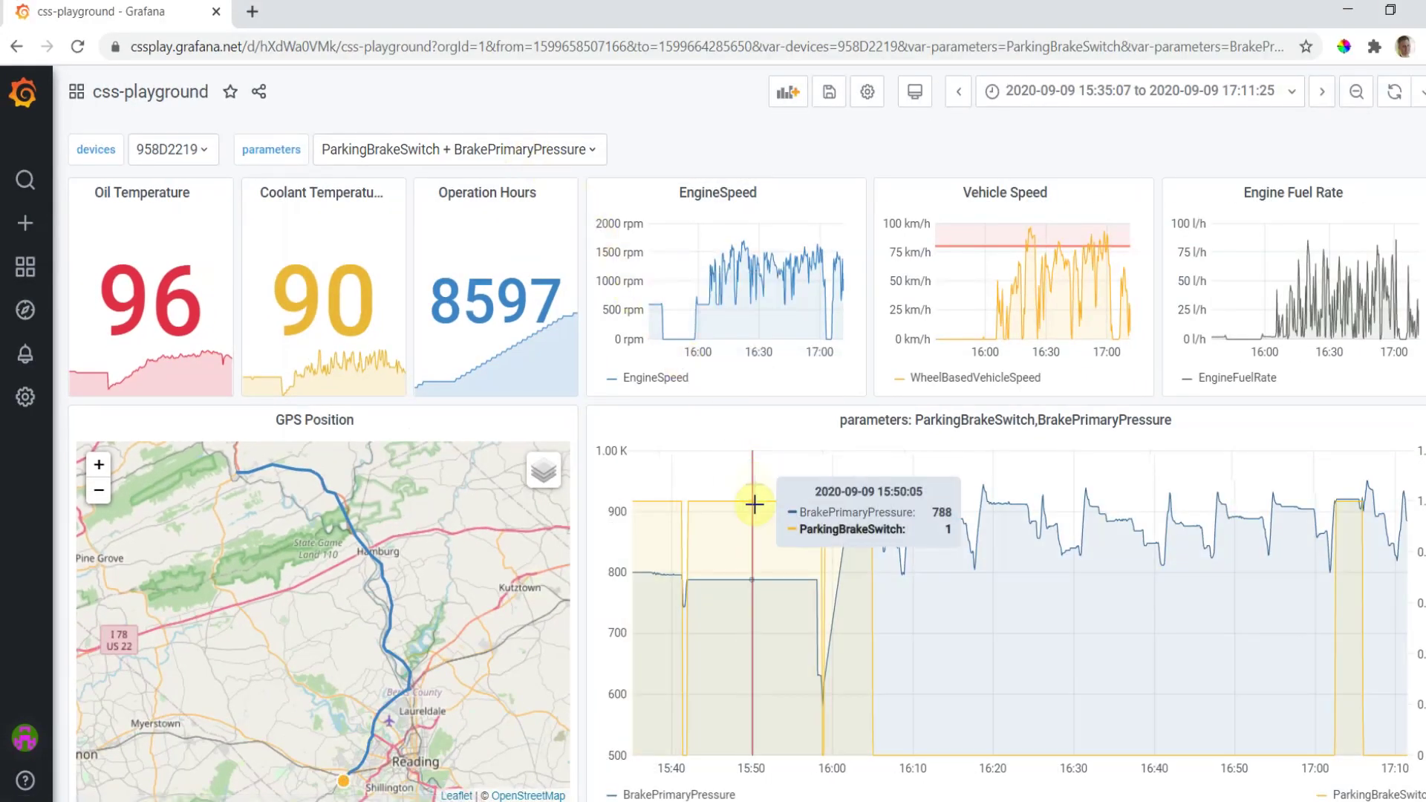
- Zoom to roughly 15:48–16:28, then open css-playground-obd2 and select its share link URL
drag(730, 561, 1303, 624)
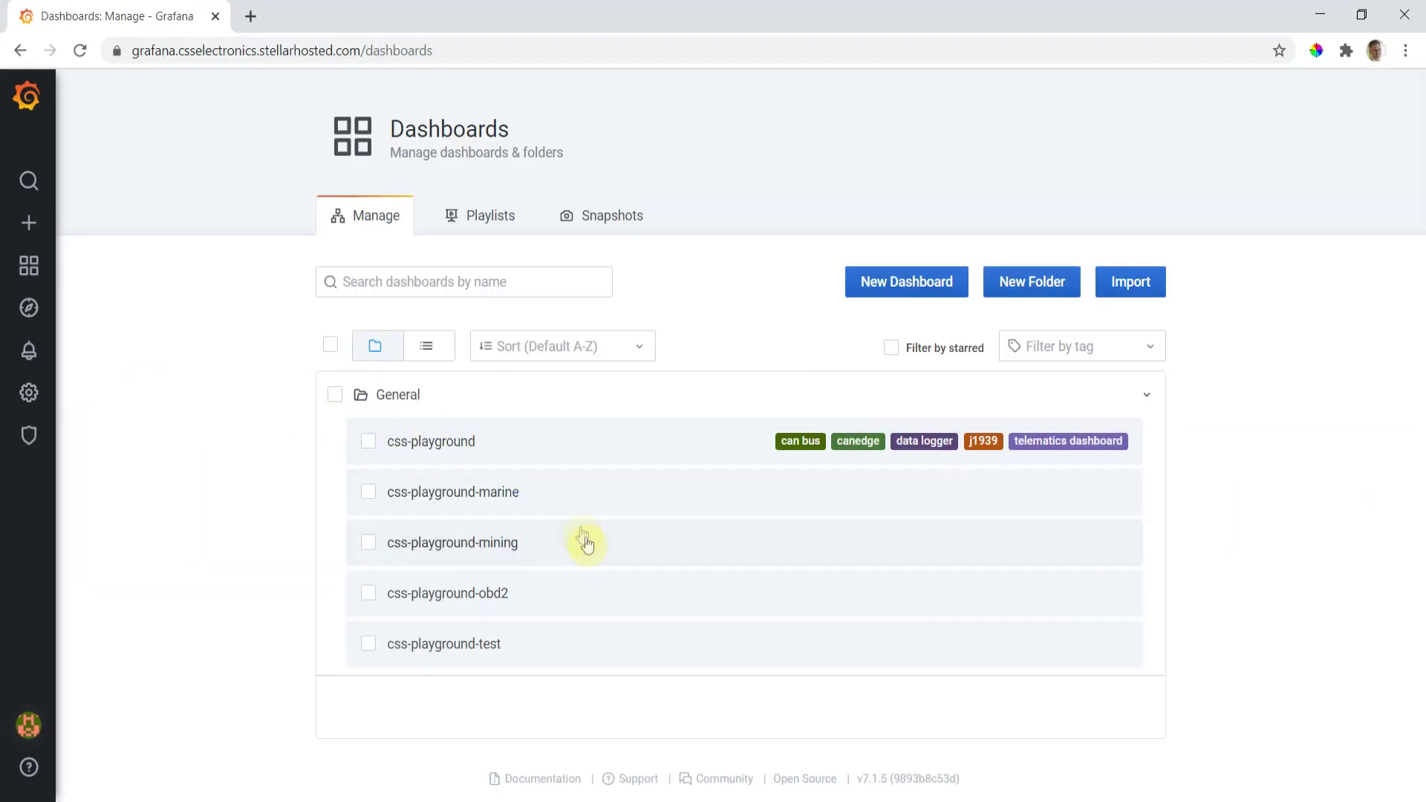
click(475, 591)
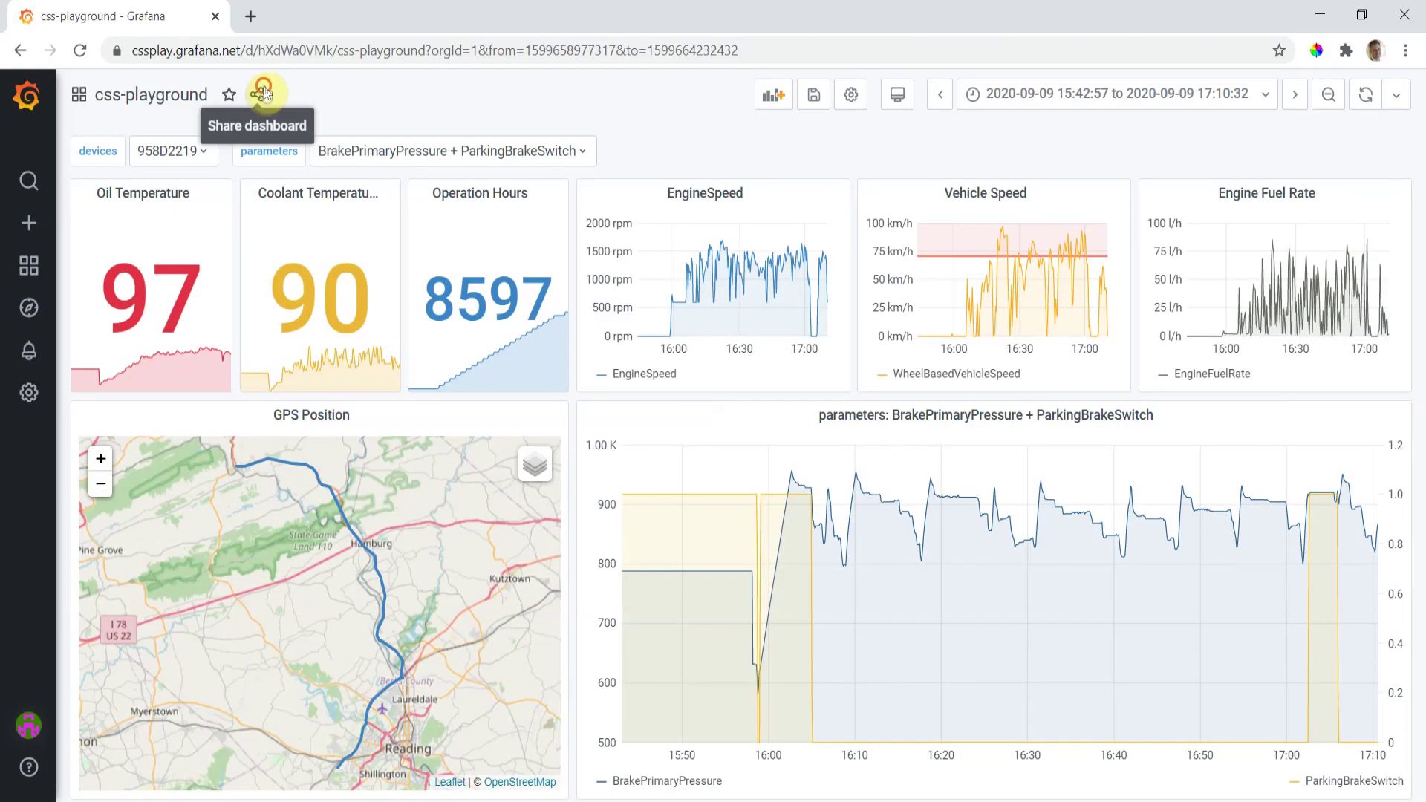
click(266, 96)
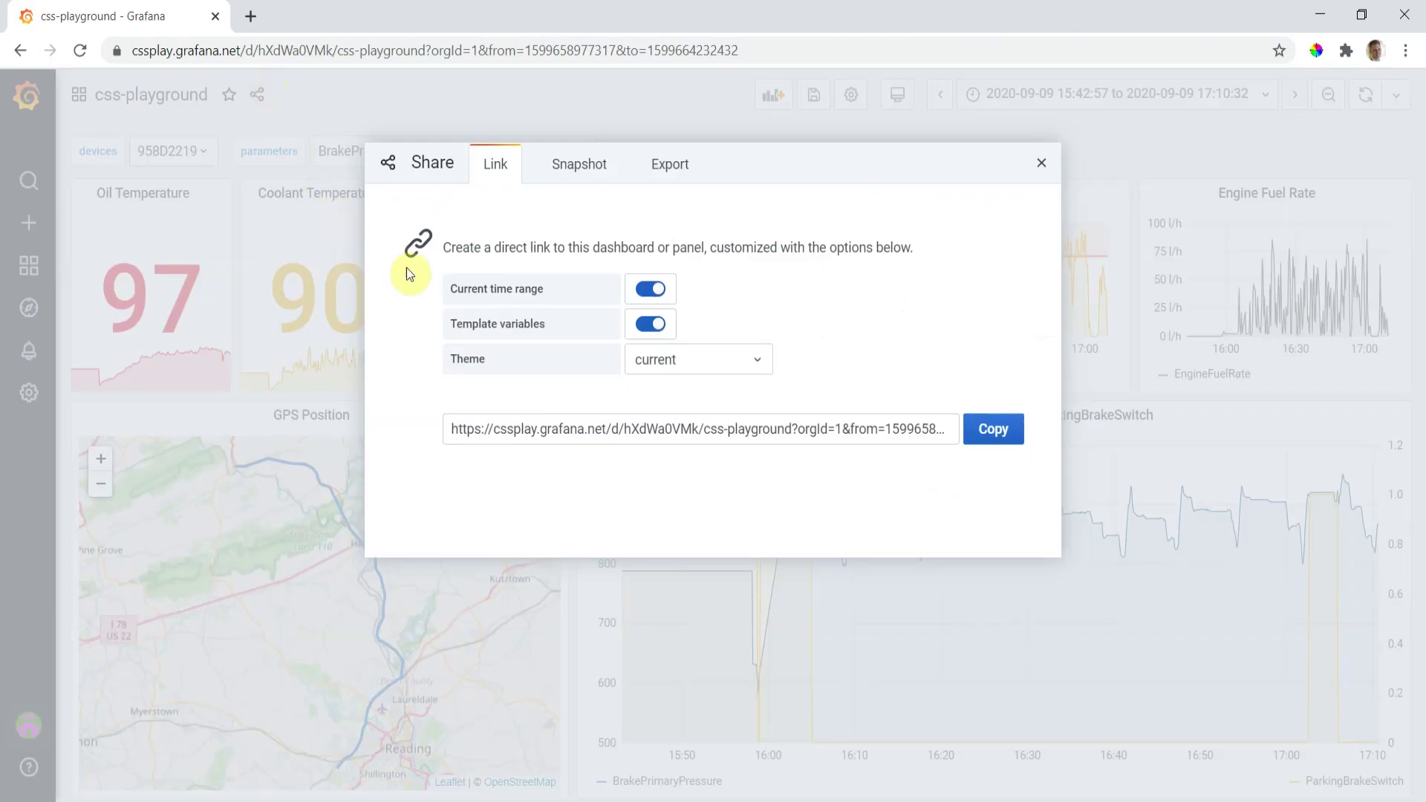
triple_click(592, 442)
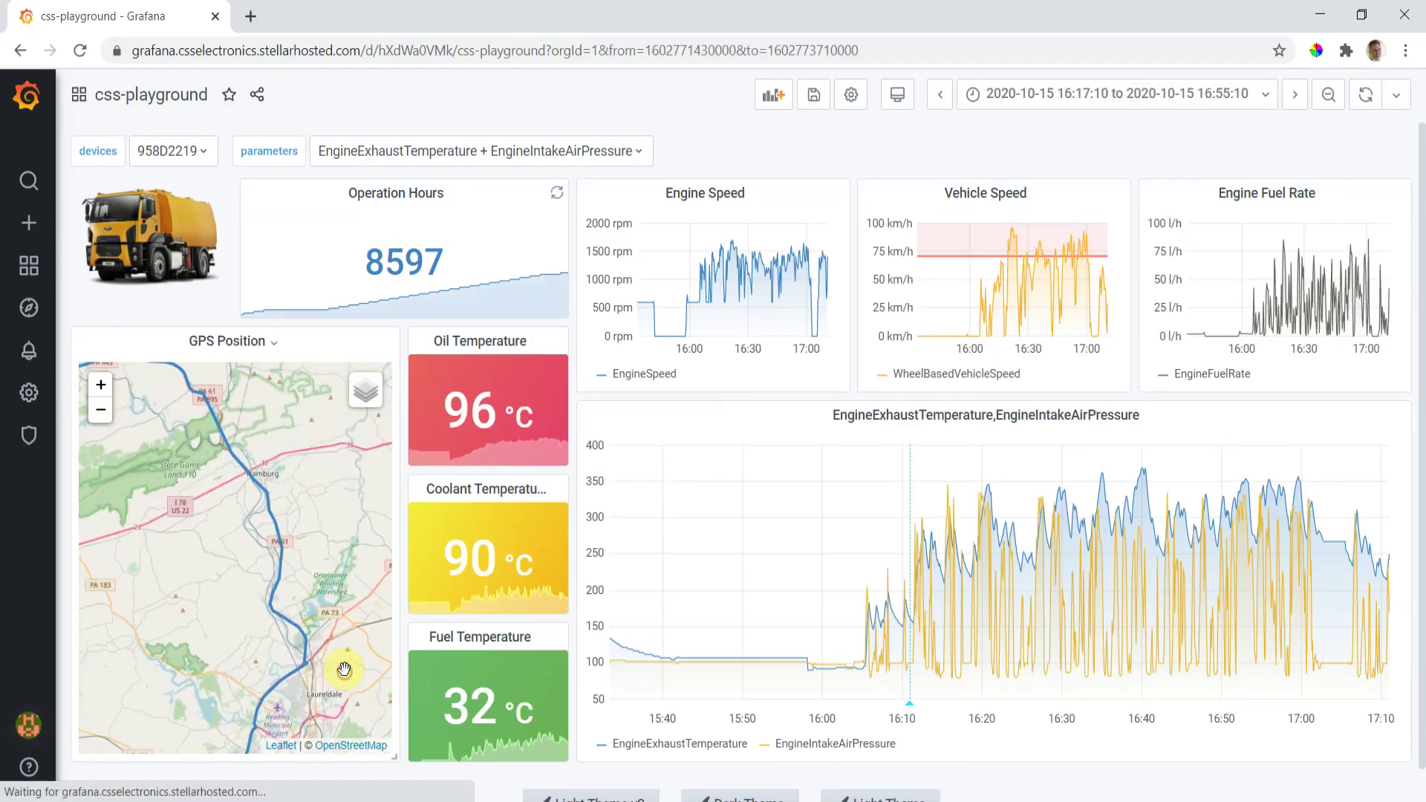
- Zoom the dashboard to roughly 16:20–16:40 using the exhaust/intake graph
drag(670, 512, 1084, 545)
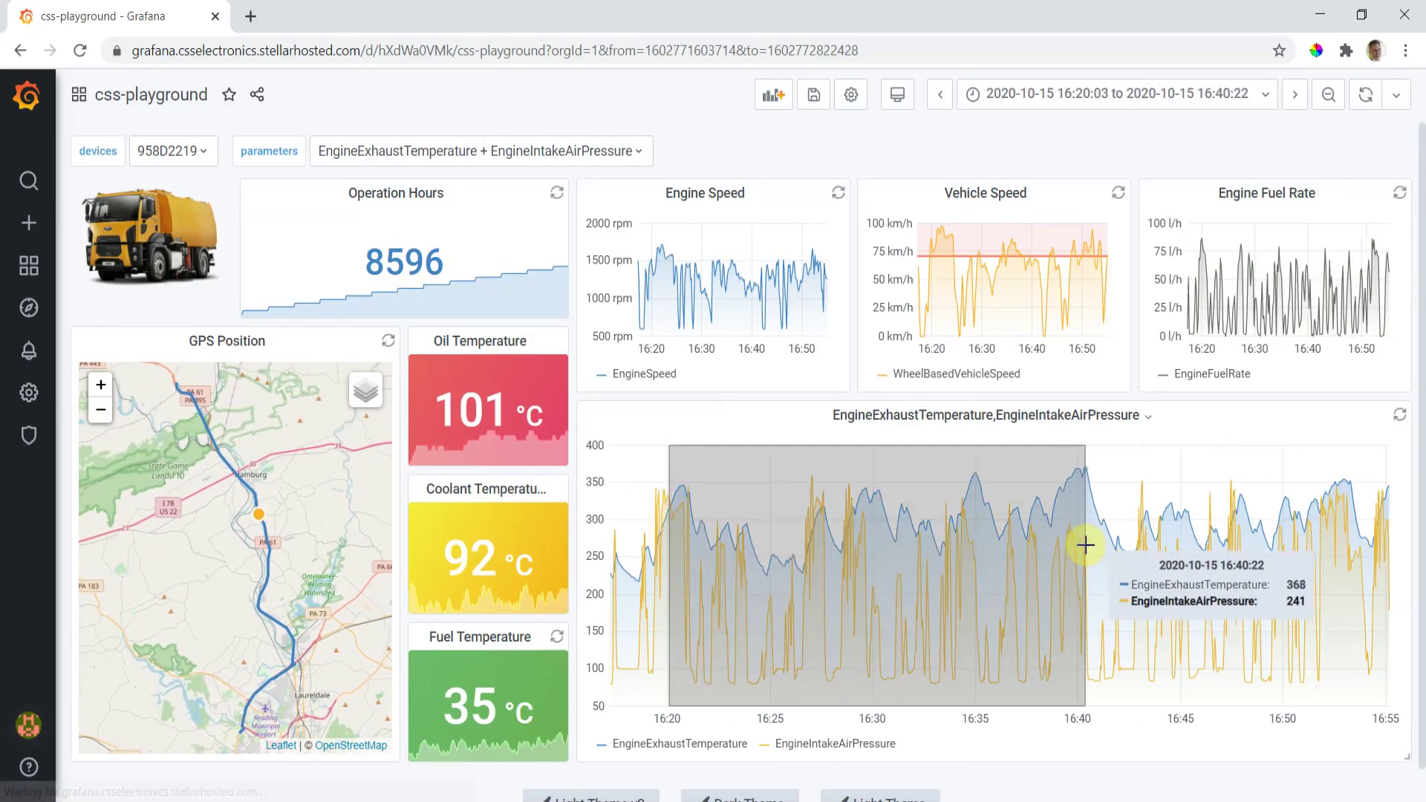